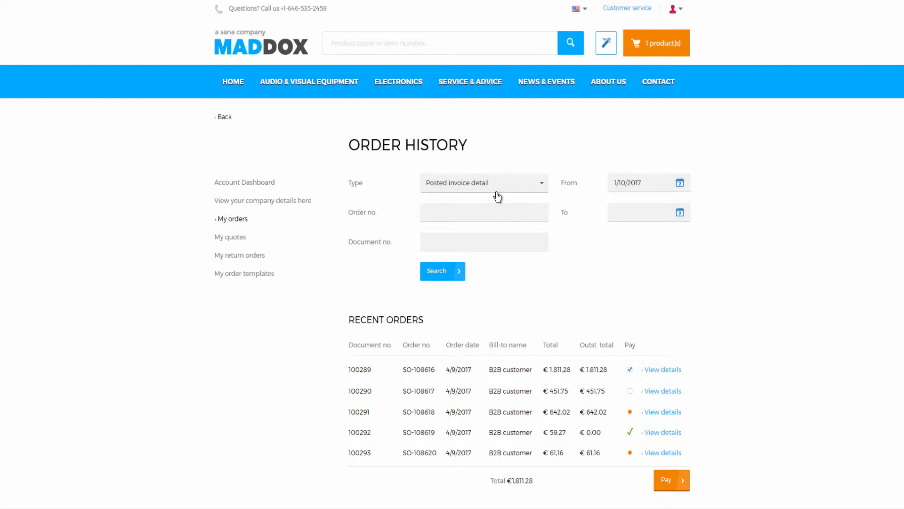
Mark the second listed posted invoice, with €451.75 outstanding, for payment.
left_click(630, 391)
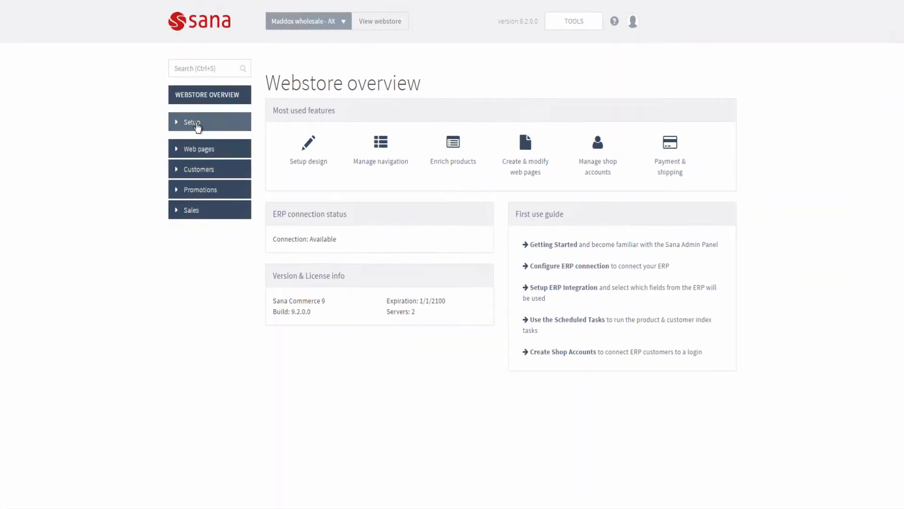
Set B2B online invoice payments to Enabled with automatic payment journal creation and online order payments to Full amount paid on account.
left_click(195, 124)
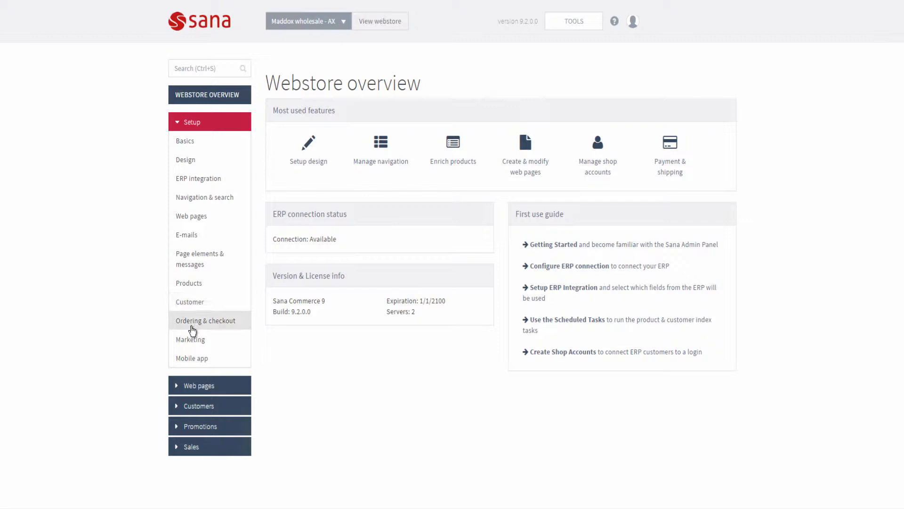
left_click(192, 327)
scroll(390, 344, "down", 3)
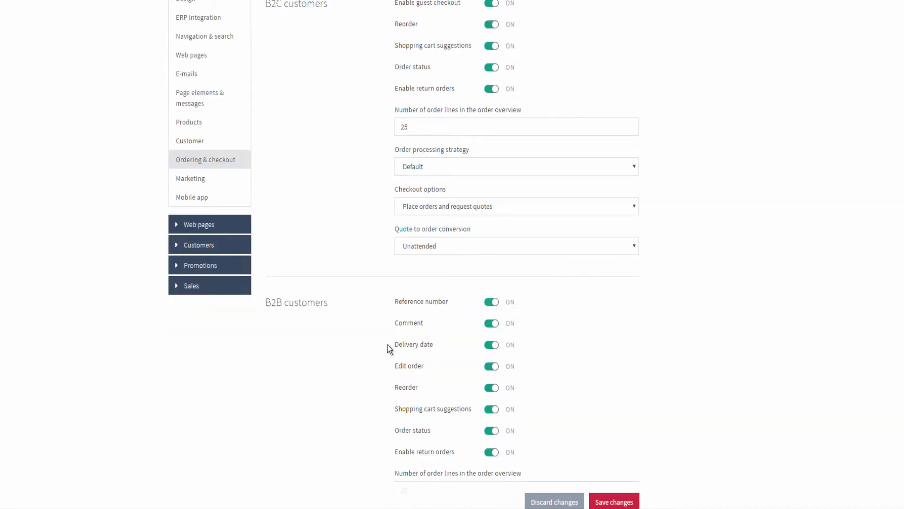
scroll(388, 344, "down", 4)
left_click(480, 396)
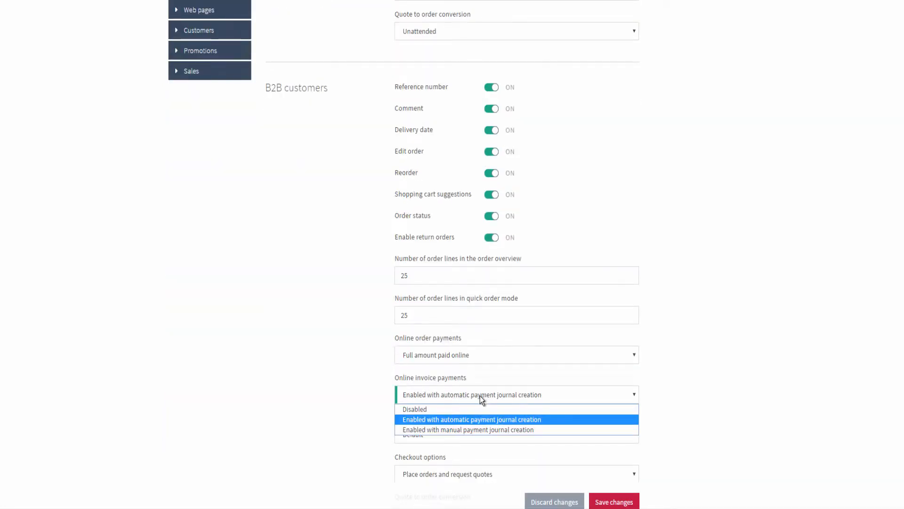
left_click(554, 422)
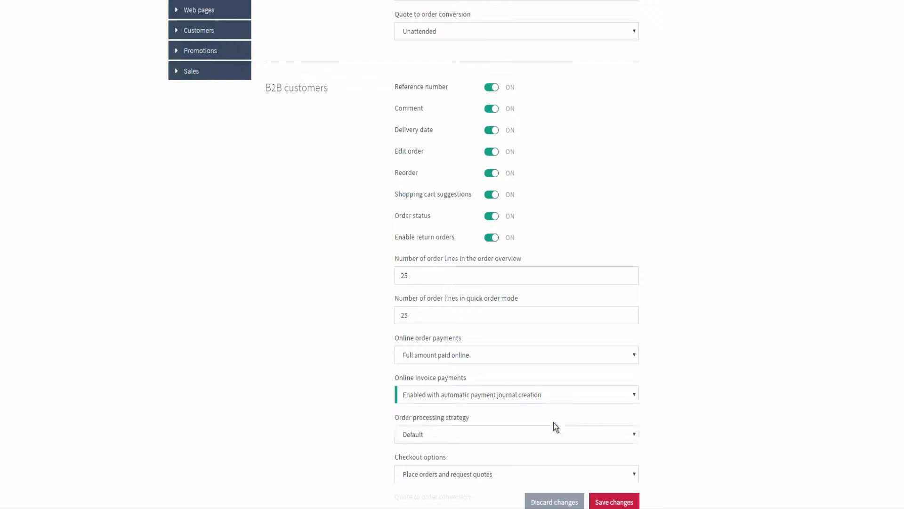
left_click(632, 355)
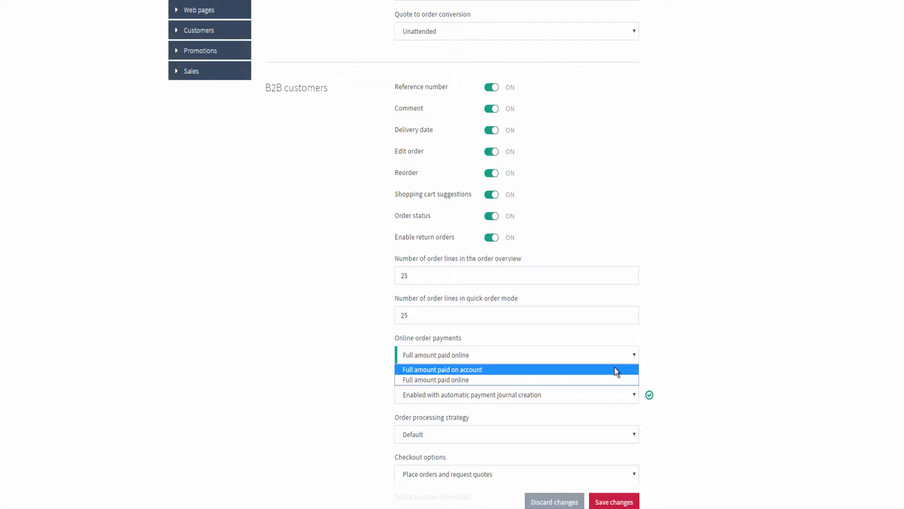
left_click(616, 370)
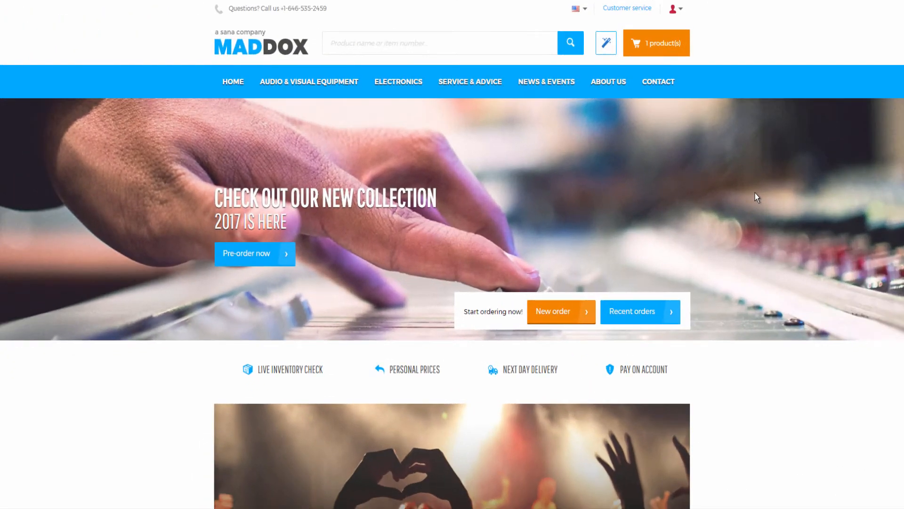
From the webstore account page, open the full order history and search for Posted invoice detail documents without a start date.
left_click(679, 9)
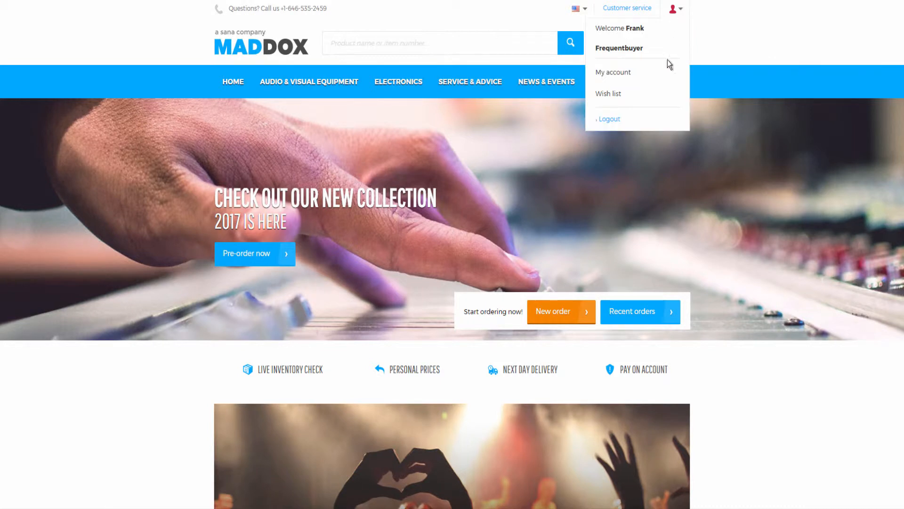
left_click(659, 73)
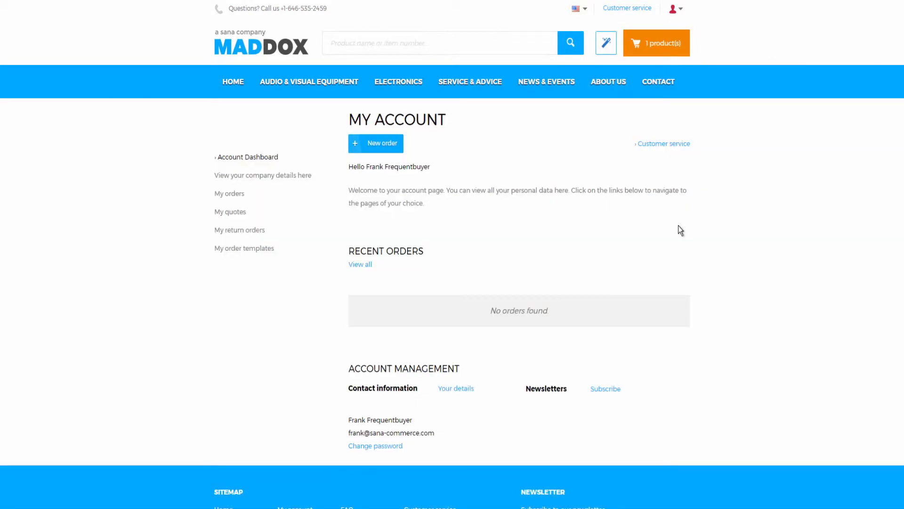
left_click(365, 267)
left_click(435, 187)
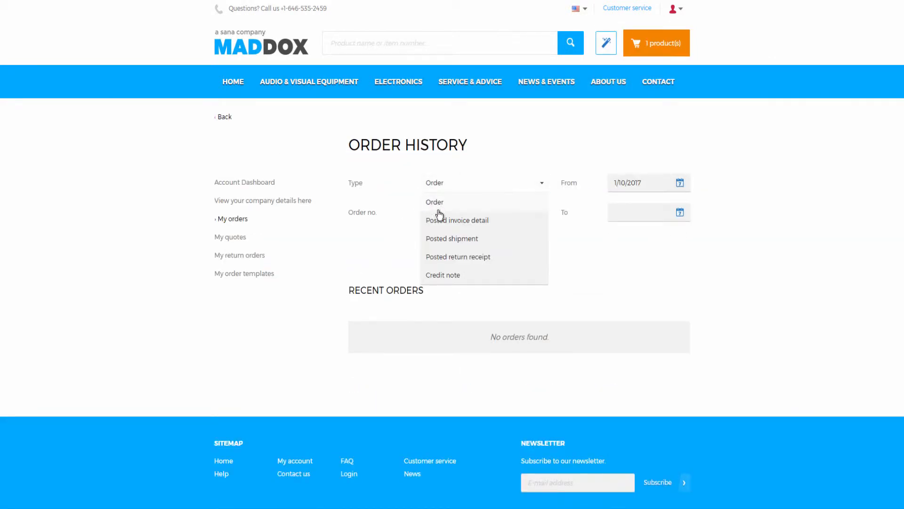
left_click_drag(650, 183, 578, 182)
key("BackSpace")
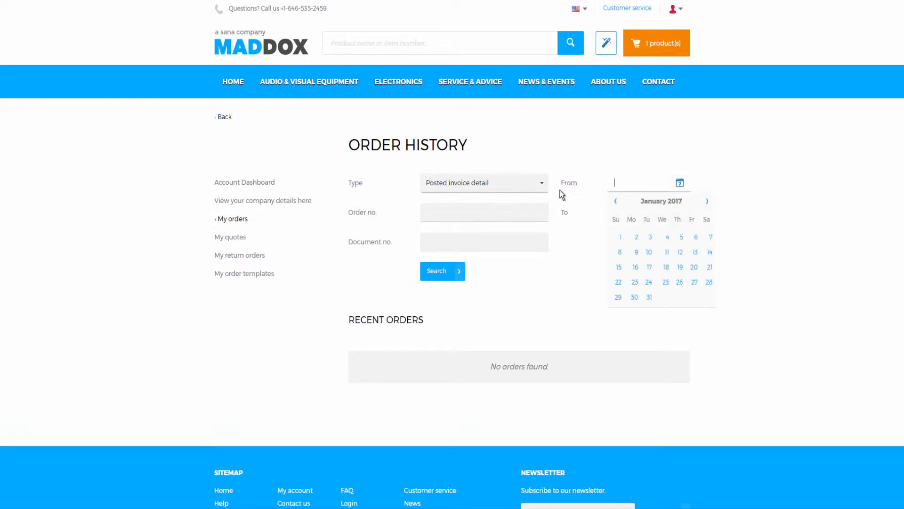
left_click(442, 276)
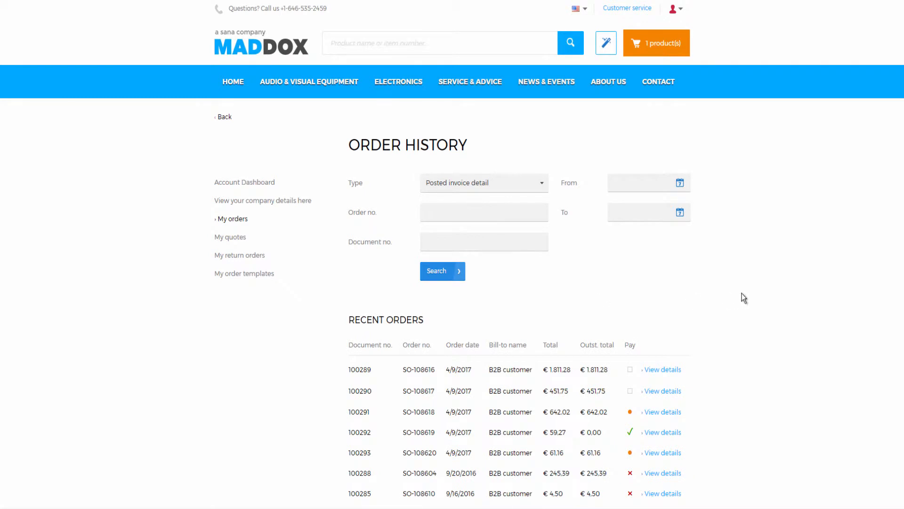
Select the two unpaid 4/9/2017 invoices of €1,811.28 and €451.75 for payment.
scroll(744, 298, "down", 1)
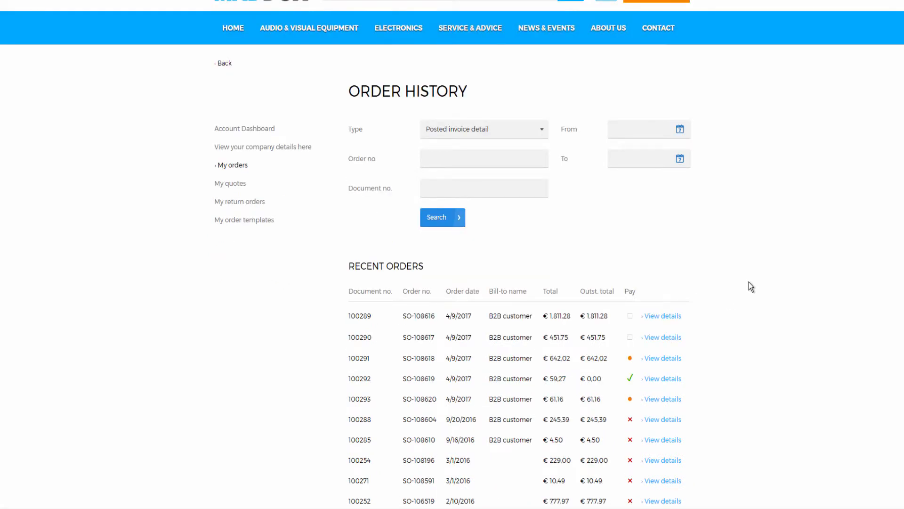
scroll(749, 281, "down", 1)
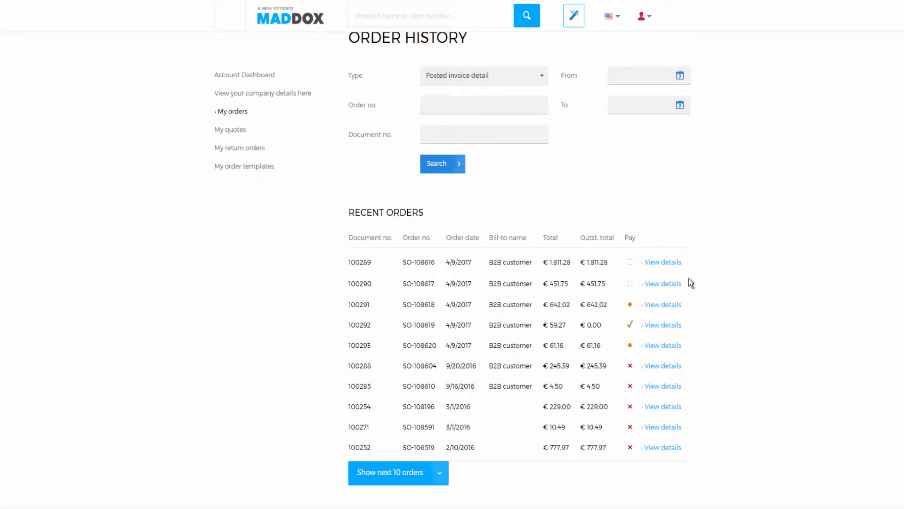
left_click(631, 262)
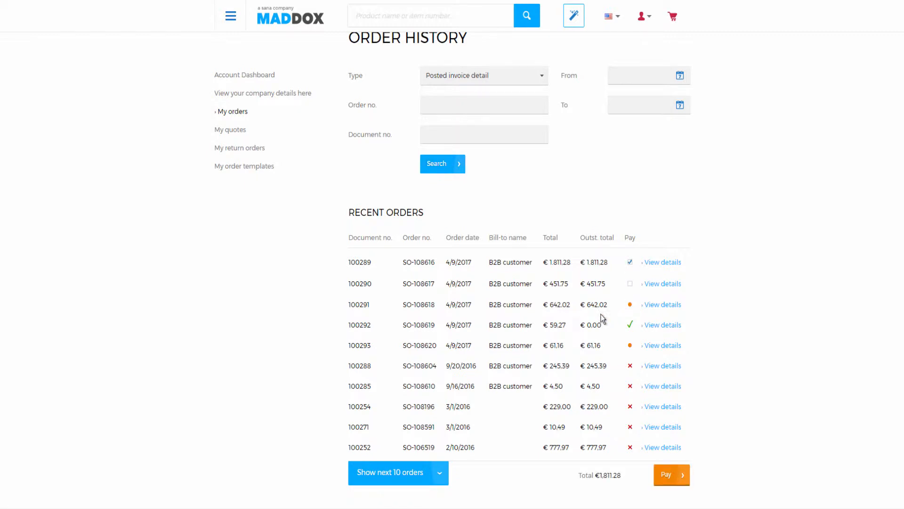
left_click(630, 283)
View the details of the €451.75 invoice and return to the order history.
left_click(664, 284)
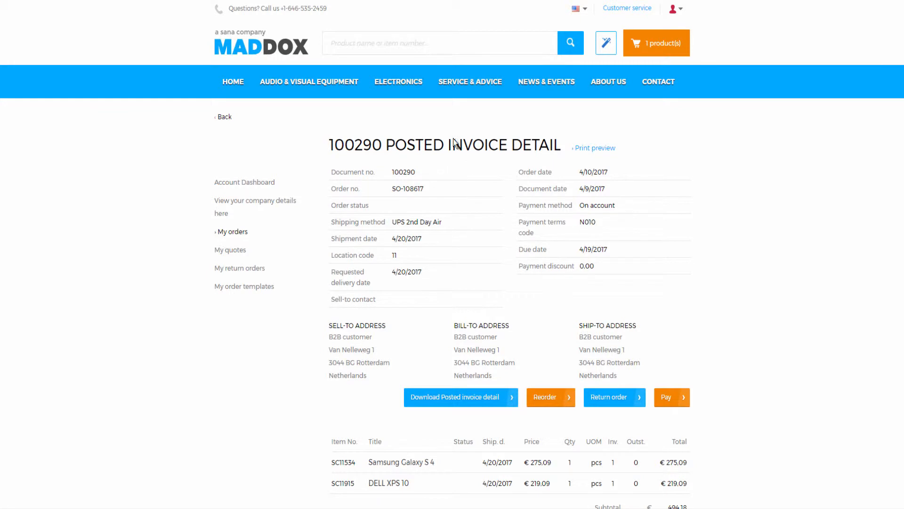
key("alt+Left")
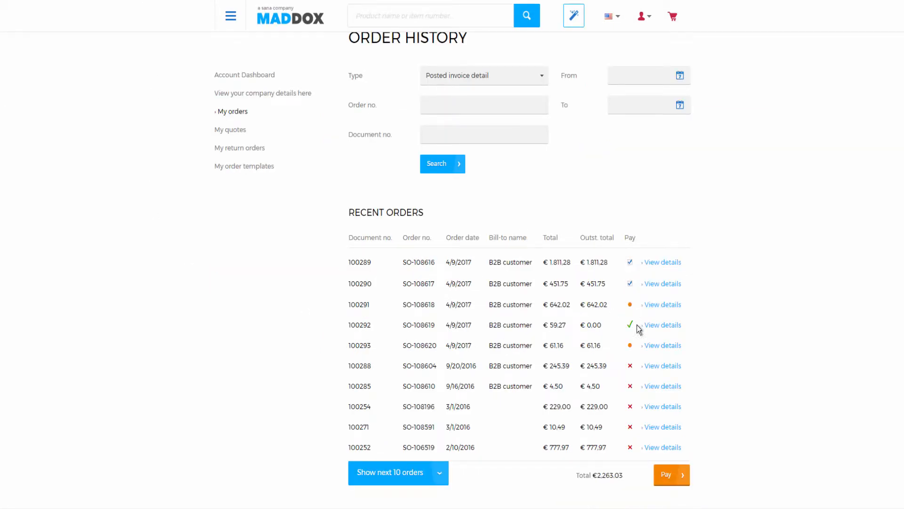
Pay the selected invoices together using the Credit card payment method.
left_click(669, 480)
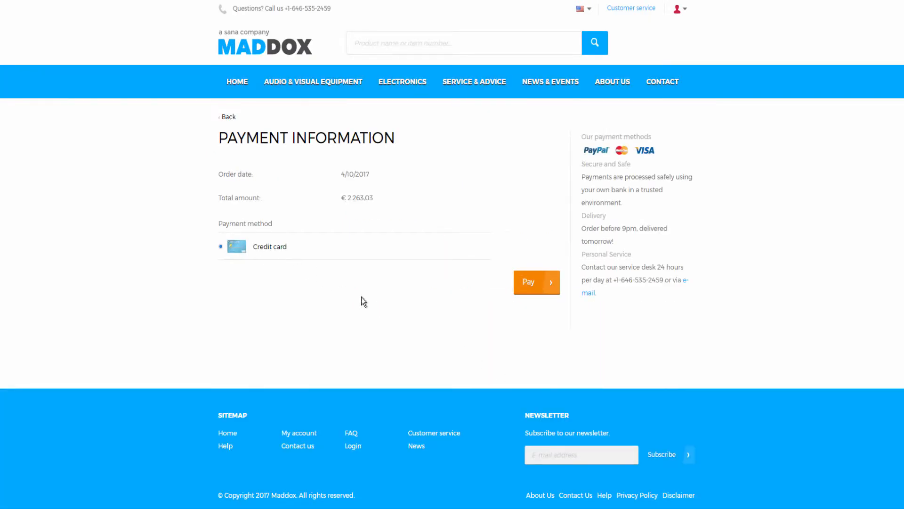
left_click(541, 288)
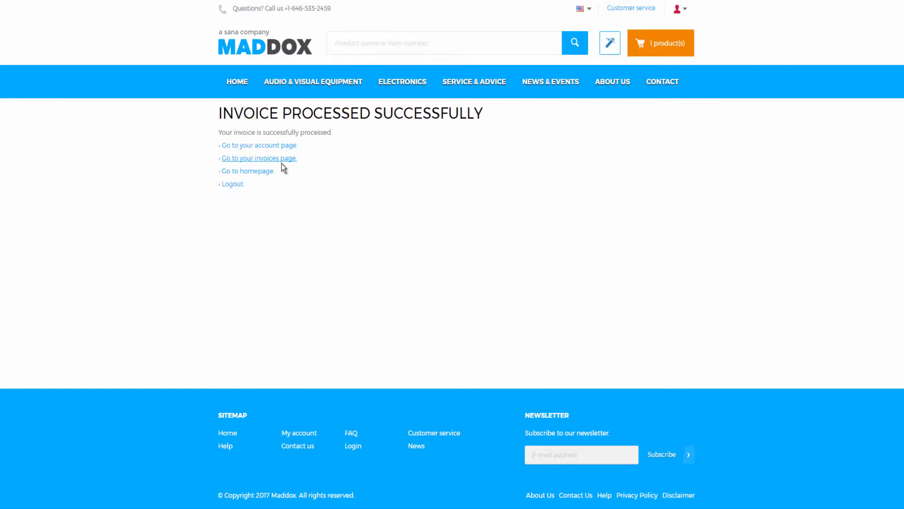
Return to the invoices page and examine the payment status marks of the listed invoices.
left_click(280, 162)
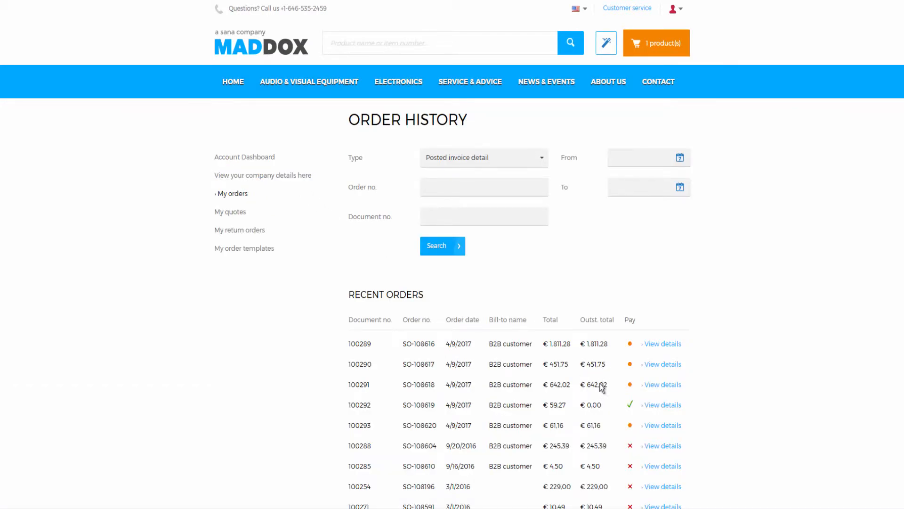
mouse_move(631, 349)
mouse_move(631, 406)
mouse_move(630, 450)
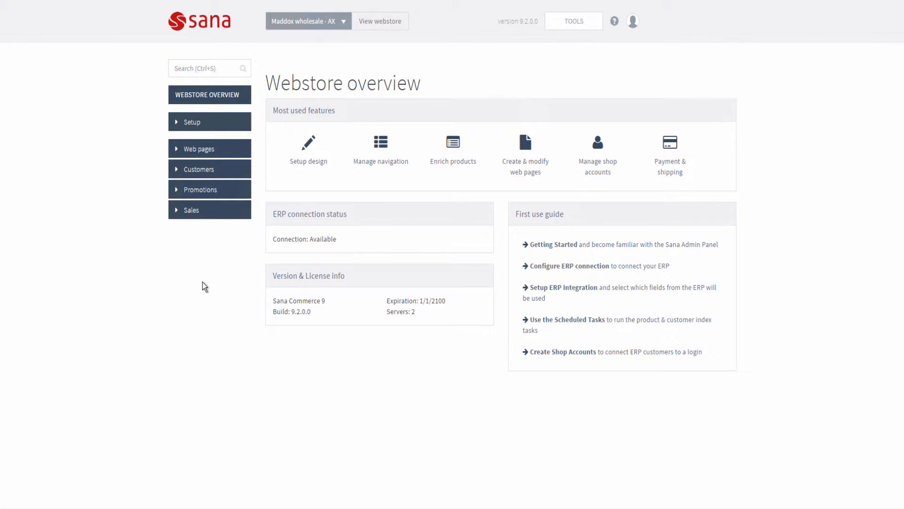
In the Sana admin panel, open the basic store information and examine the invoice payment notifications addresses.
left_click(212, 129)
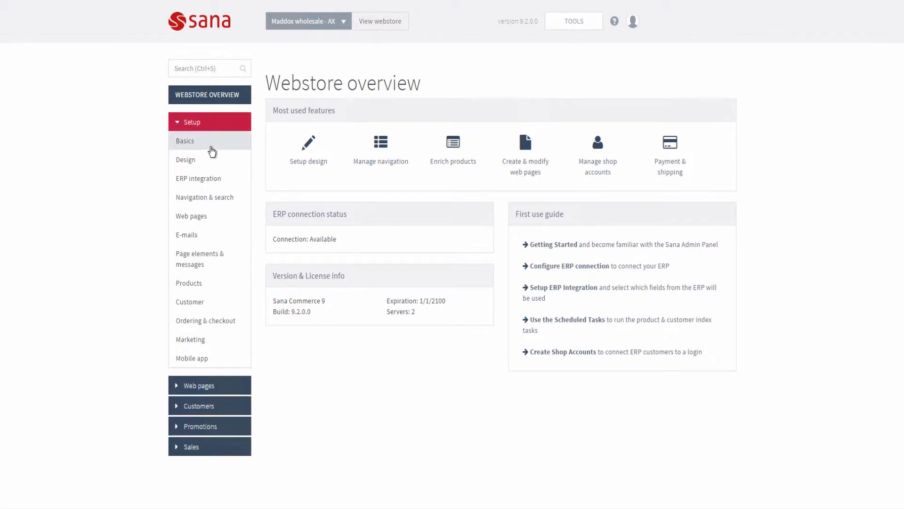
left_click(212, 151)
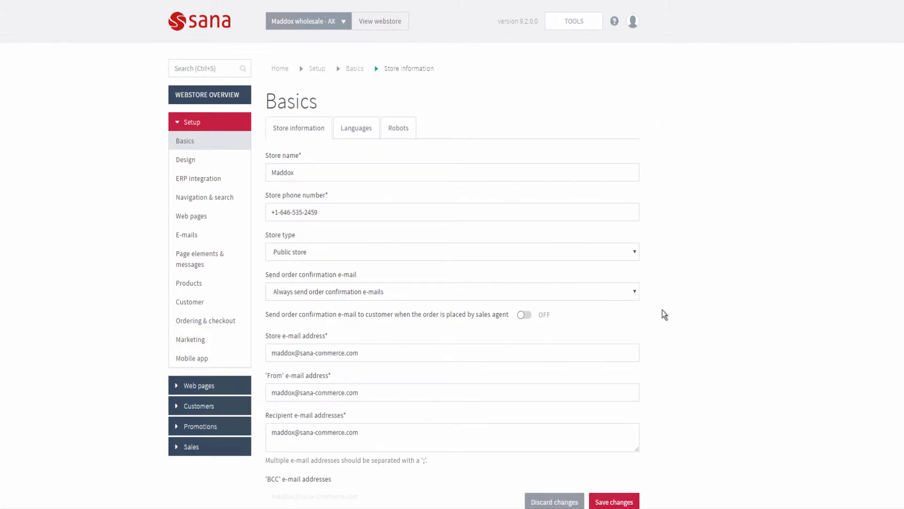
scroll(663, 310, "down", 3)
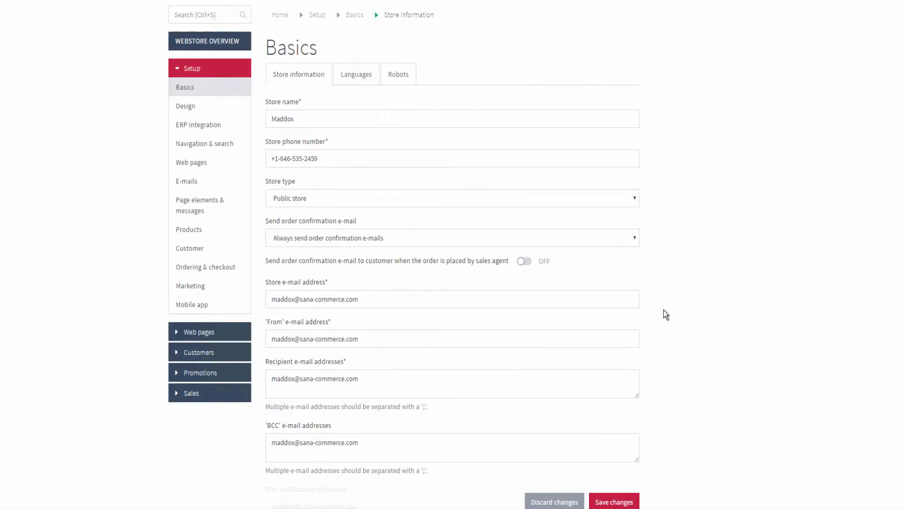
scroll(664, 309, "down", 1)
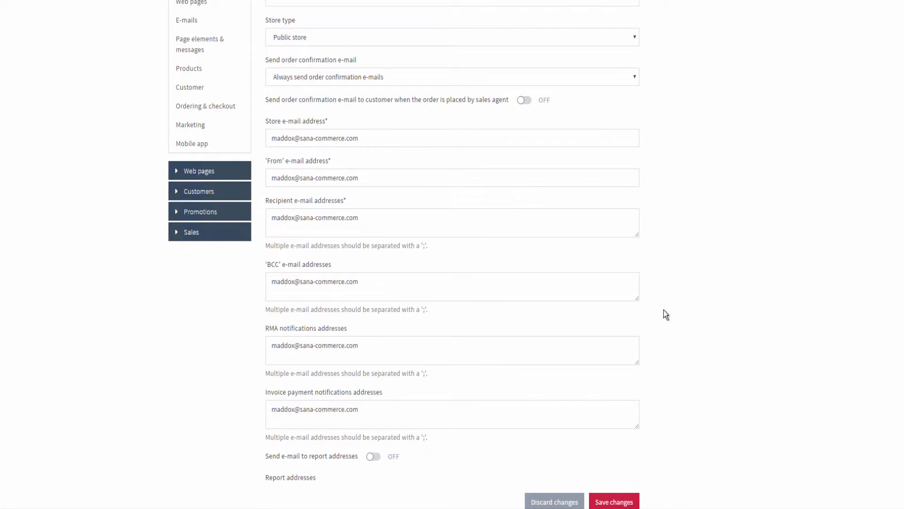
scroll(661, 320, "down", 1)
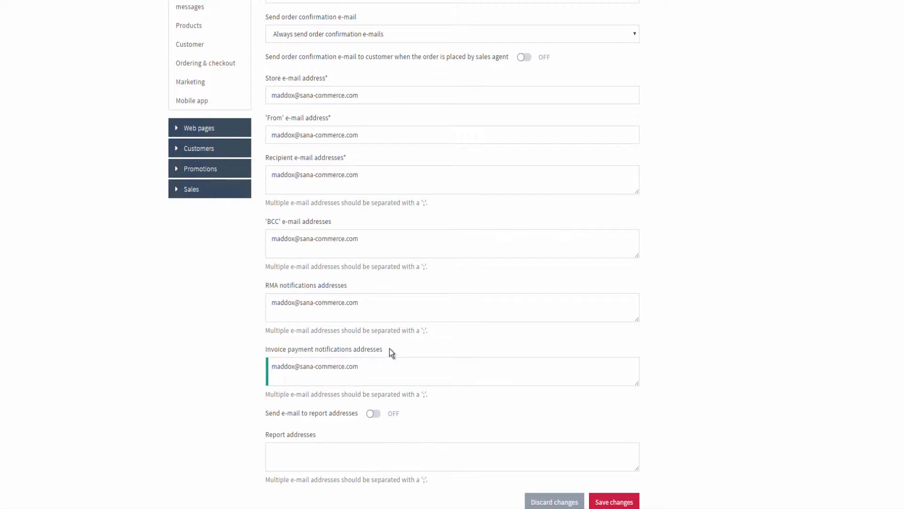
Open the e-mail templates and examine the identifiers of the three invoice payment templates for customers and shop managers.
left_click(221, 310)
scroll(221, 310, "up", 5)
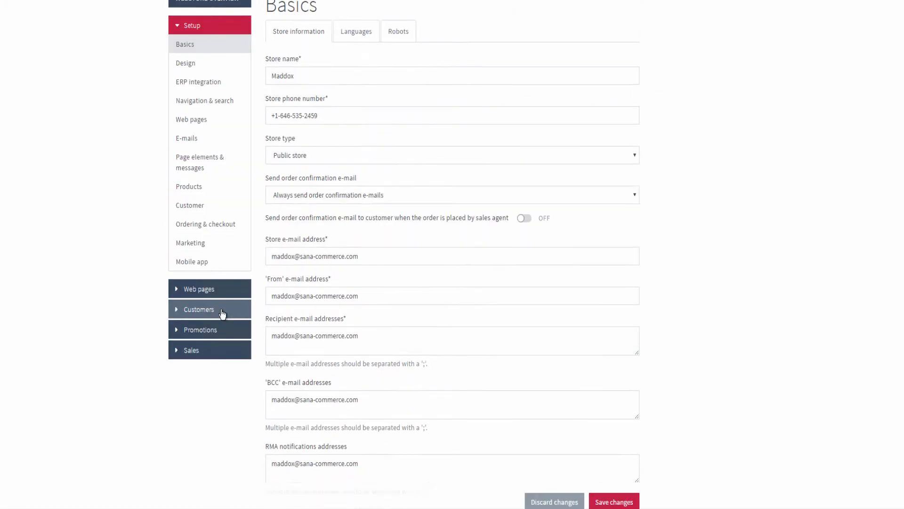
left_click(196, 235)
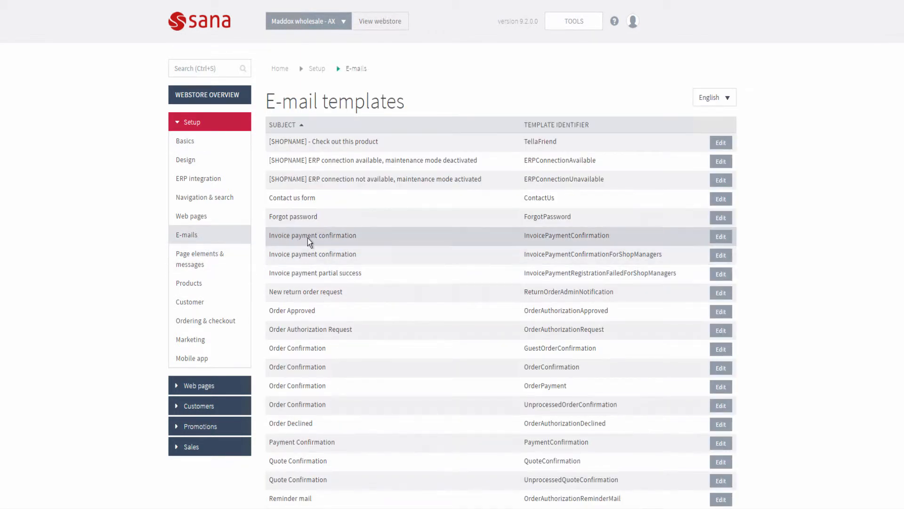
double_click(544, 235)
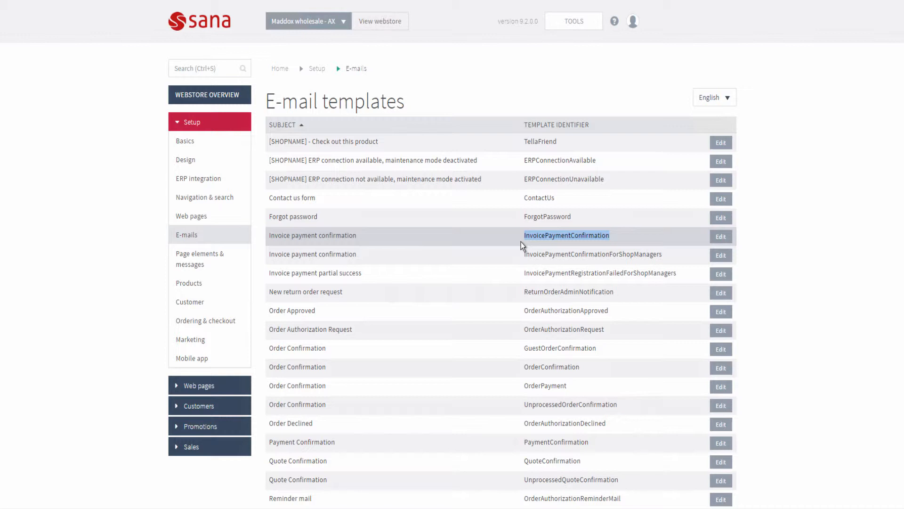
double_click(547, 255)
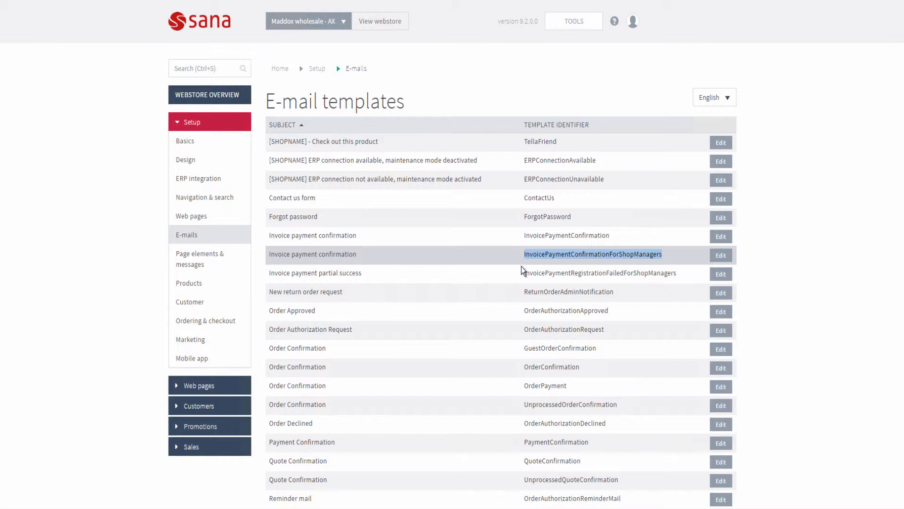
double_click(573, 274)
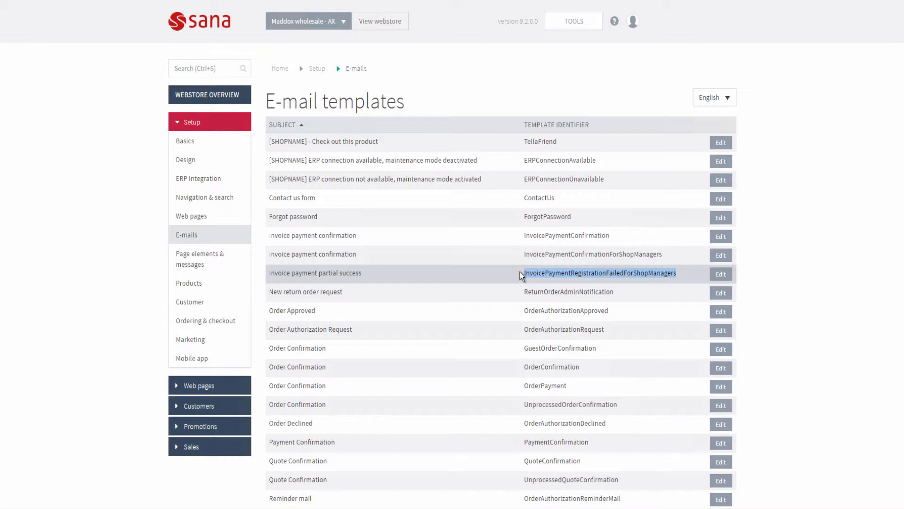
left_click(679, 262)
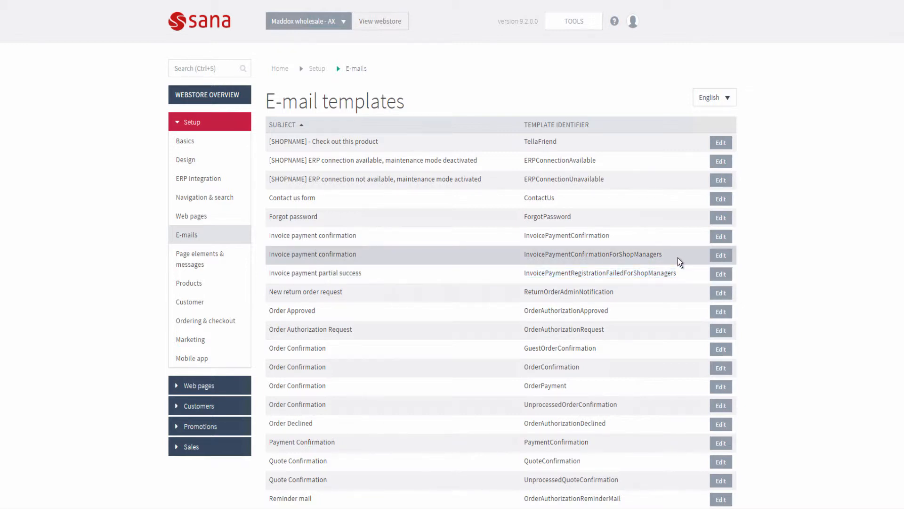
Open the InvoicePaymentConfirmationForShopManagers template for editing and examine its mail text with the payment details link.
left_click(721, 255)
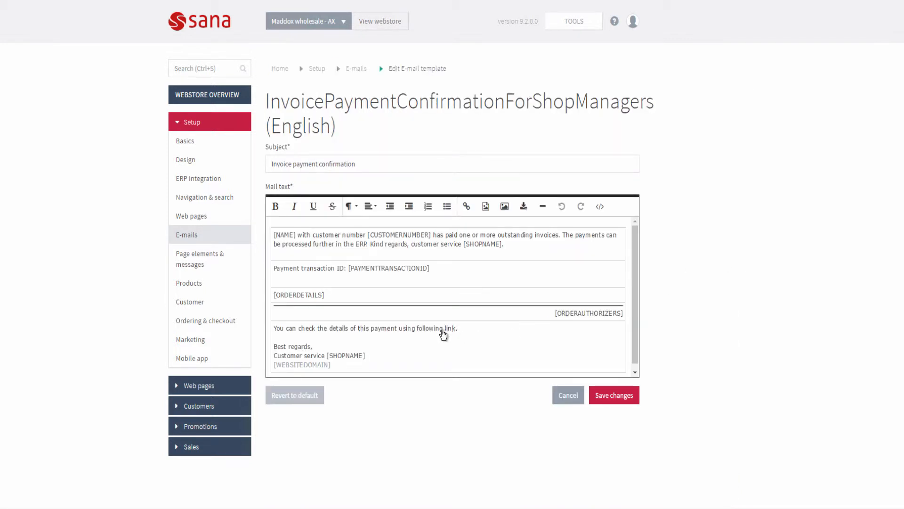
left_click(467, 329)
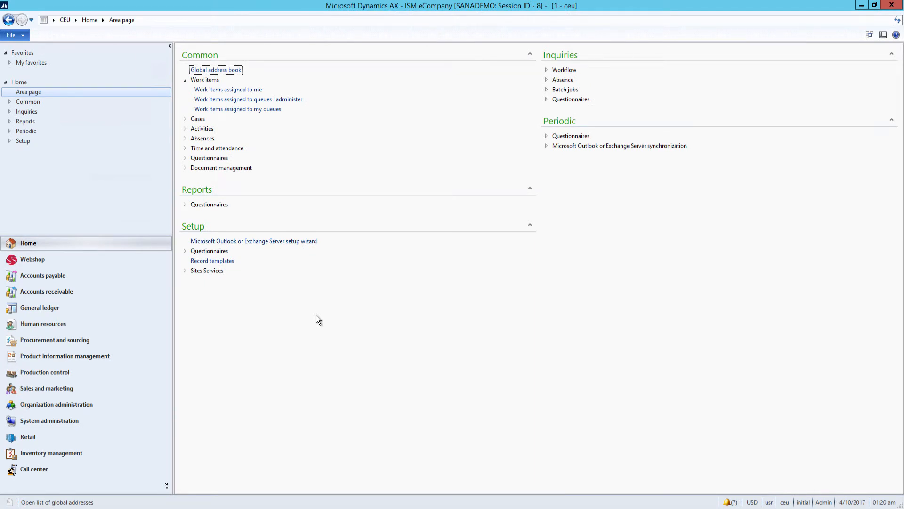
In Dynamics AX, open the accounts receivable payment journal, examine the open AR Payment batches, and close it.
left_click(104, 292)
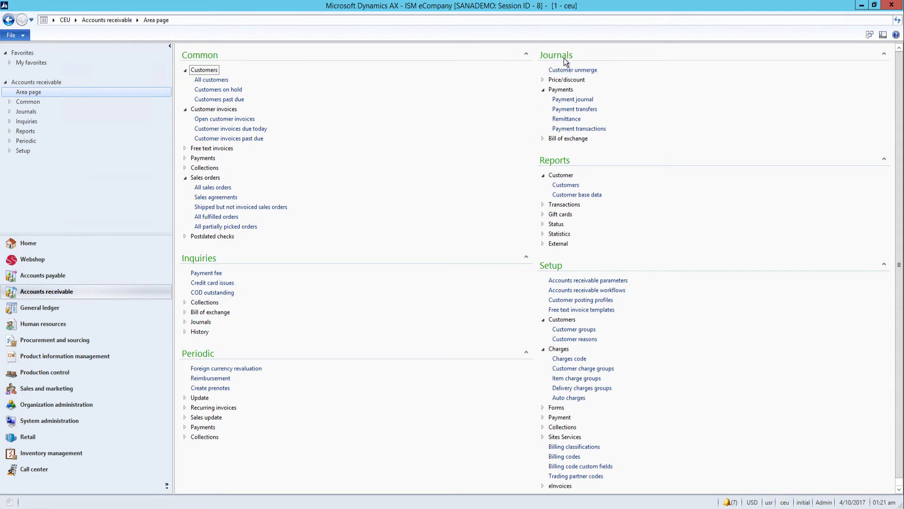
left_click(564, 102)
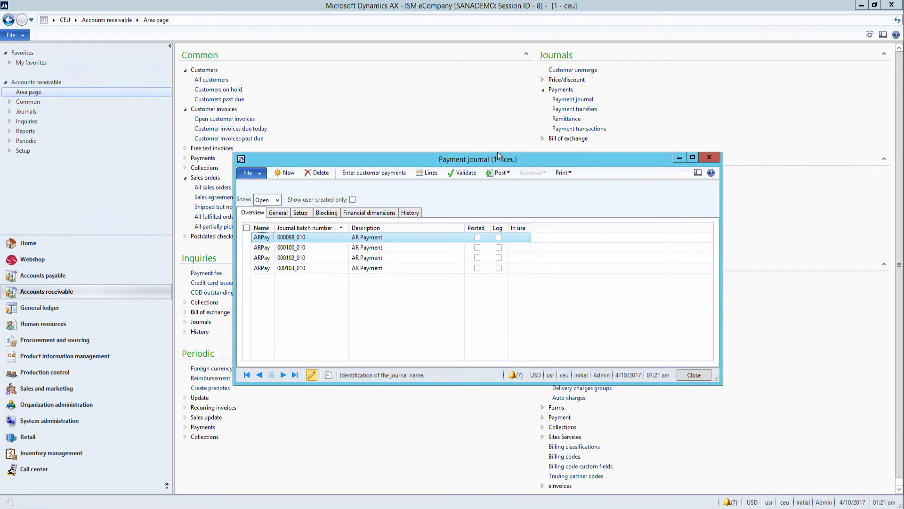
left_click(298, 248)
key("Down")
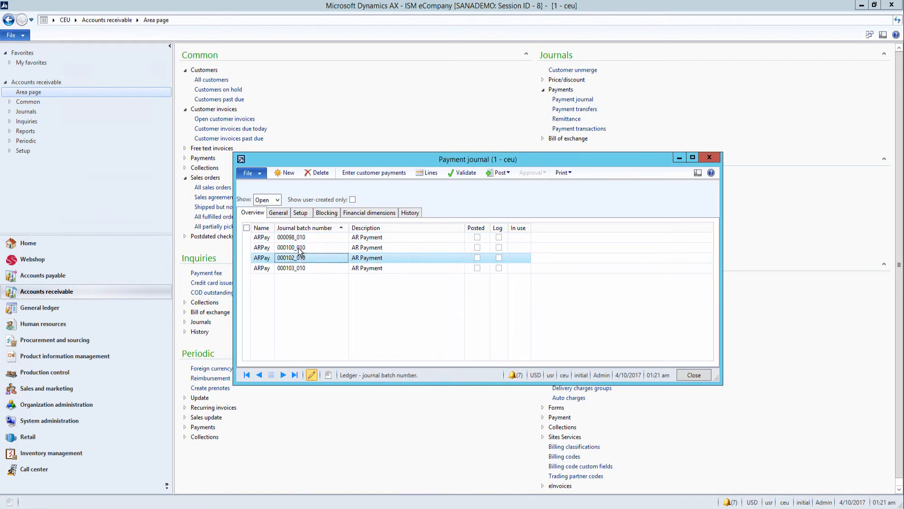
key("Down")
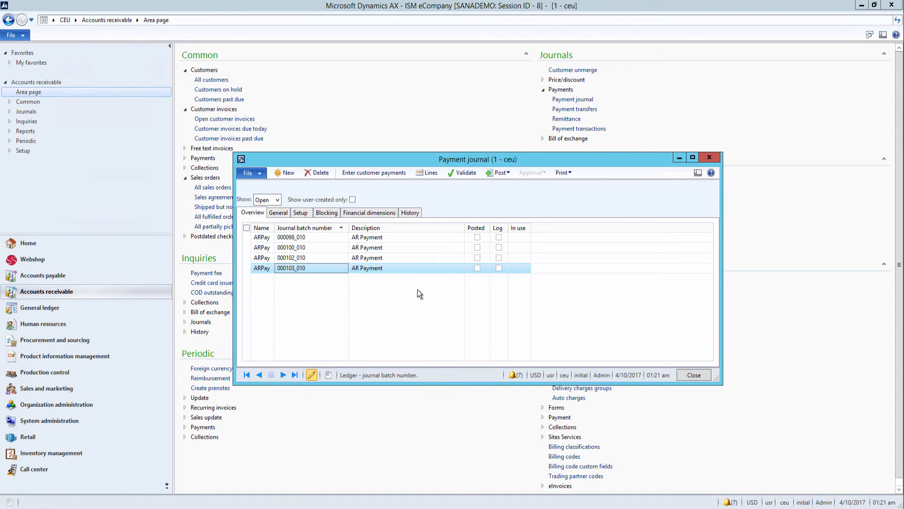
left_click(713, 158)
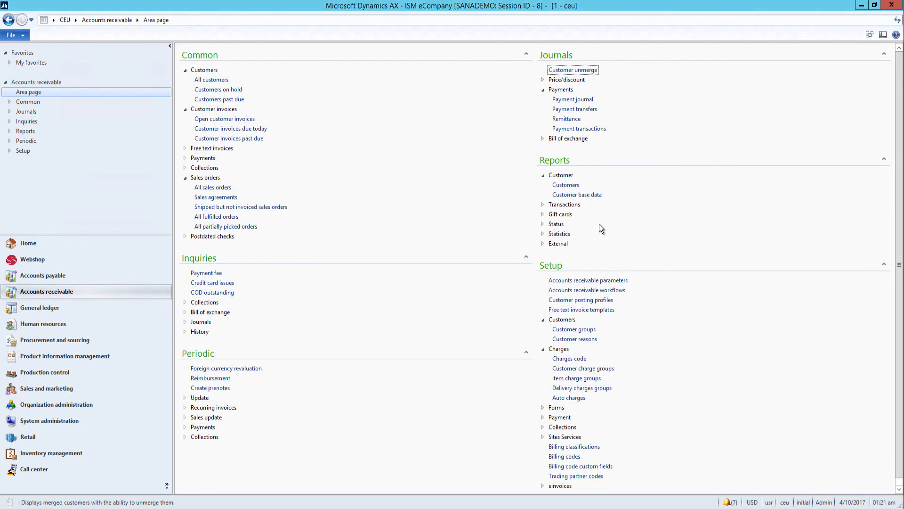
Open the MaddoxAX webshop's setup and bring up its payment processing settings.
left_click(71, 260)
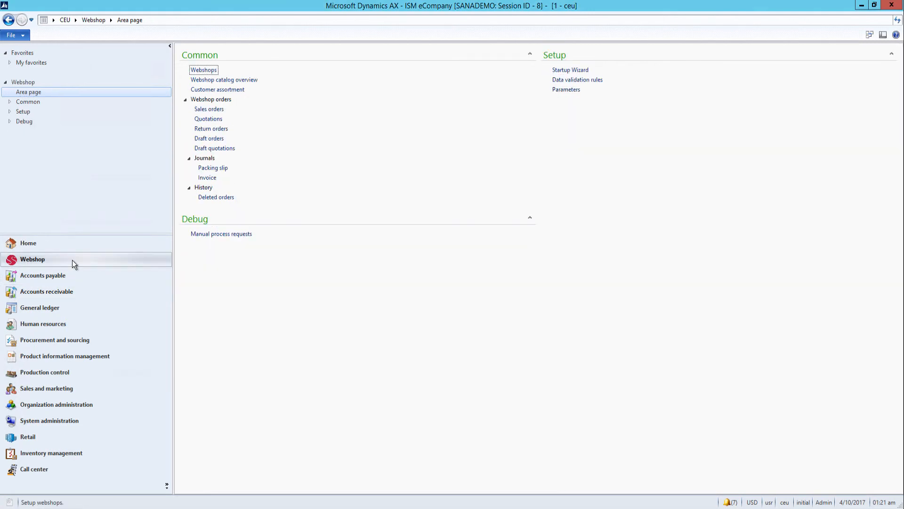
left_click(210, 71)
left_click(286, 117)
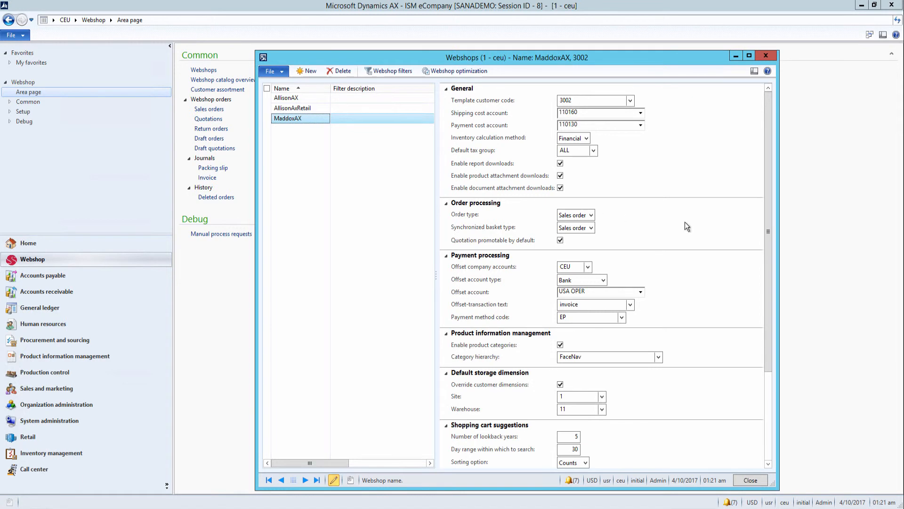
left_click_drag(769, 220, 769, 240)
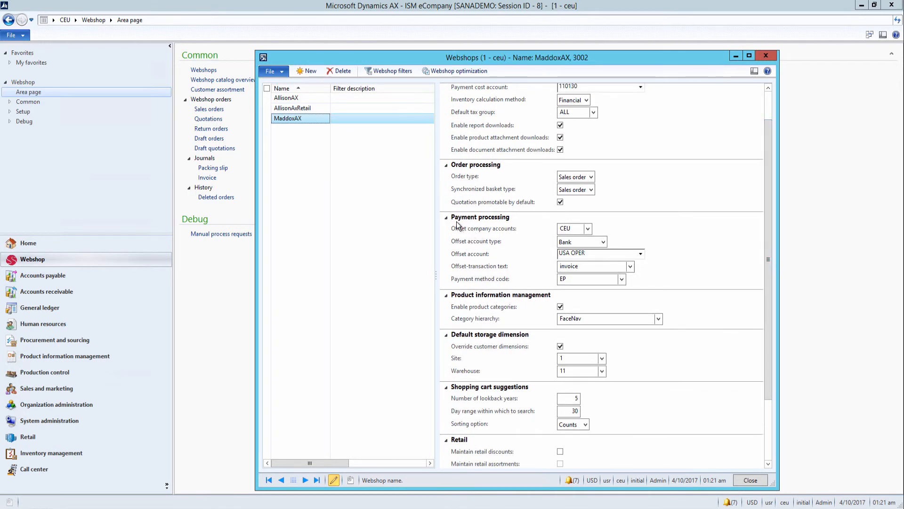
Examine the webshop's offset company accounts field and the available offset account types and bank accounts.
left_click(570, 229)
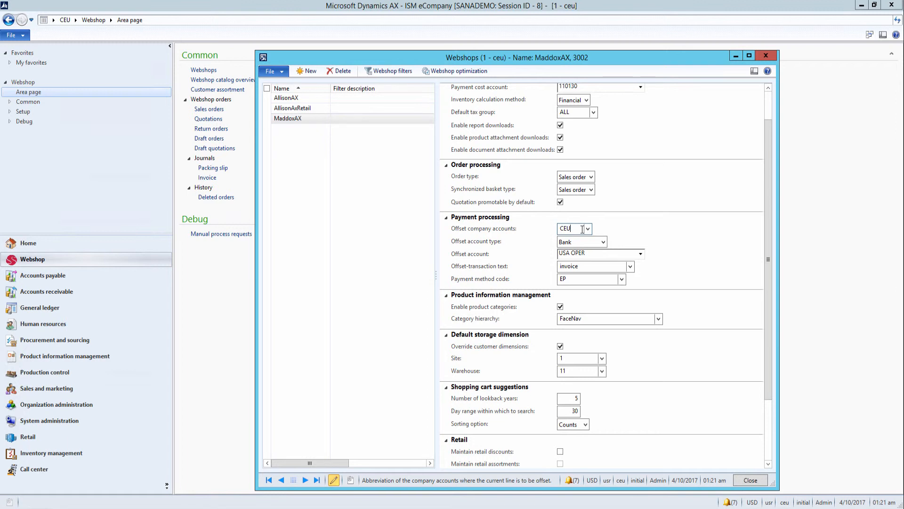
left_click(603, 242)
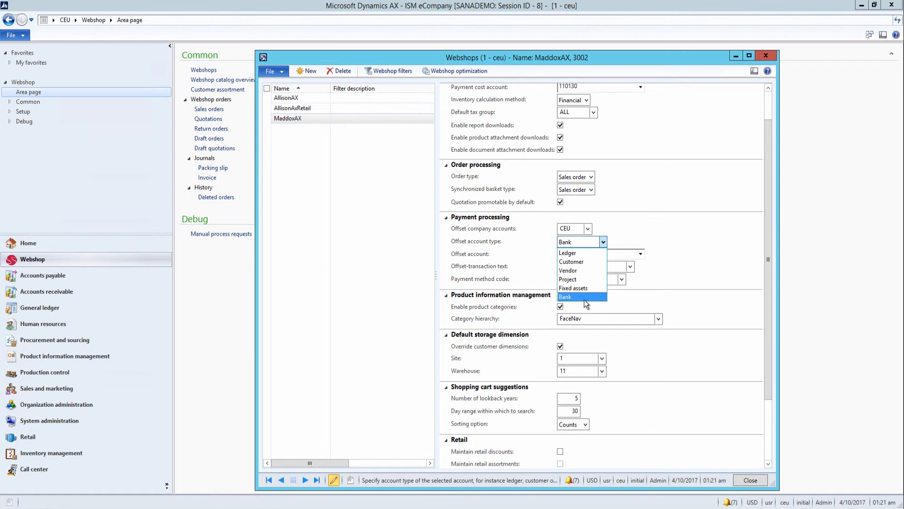
left_click(620, 242)
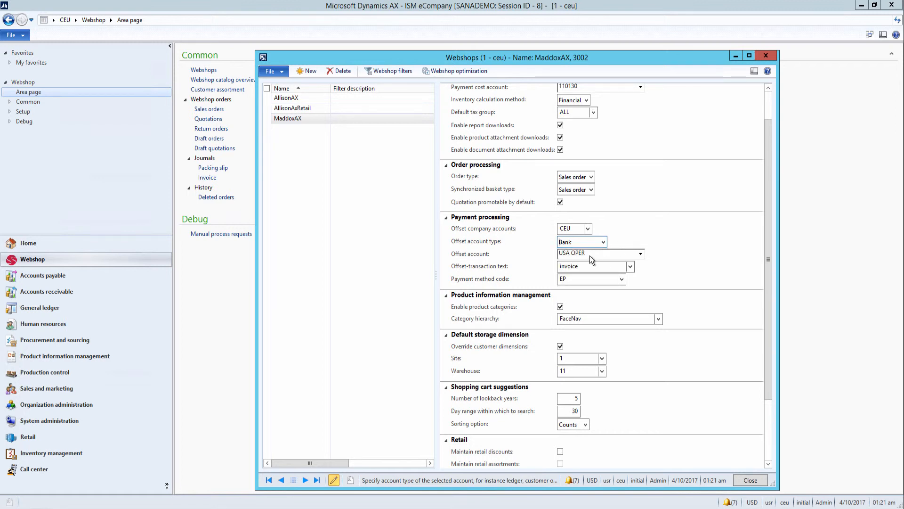
left_click(610, 256)
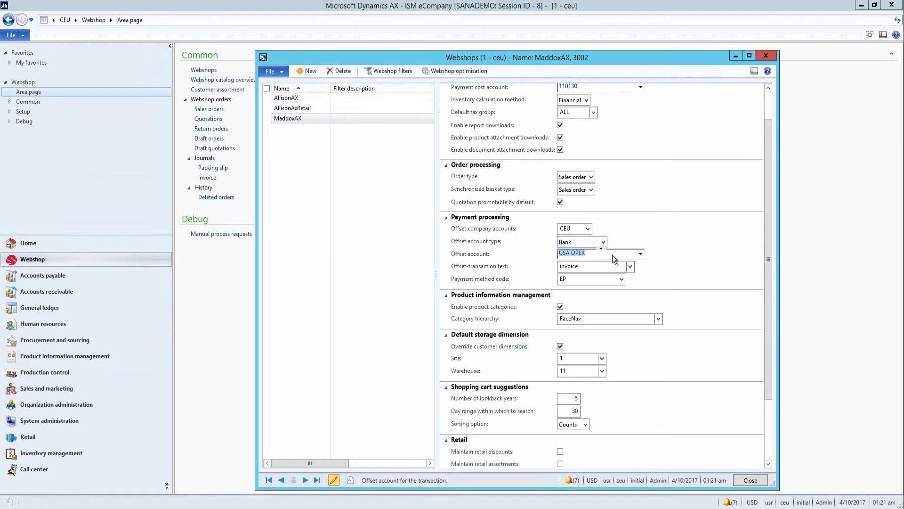
left_click(641, 254)
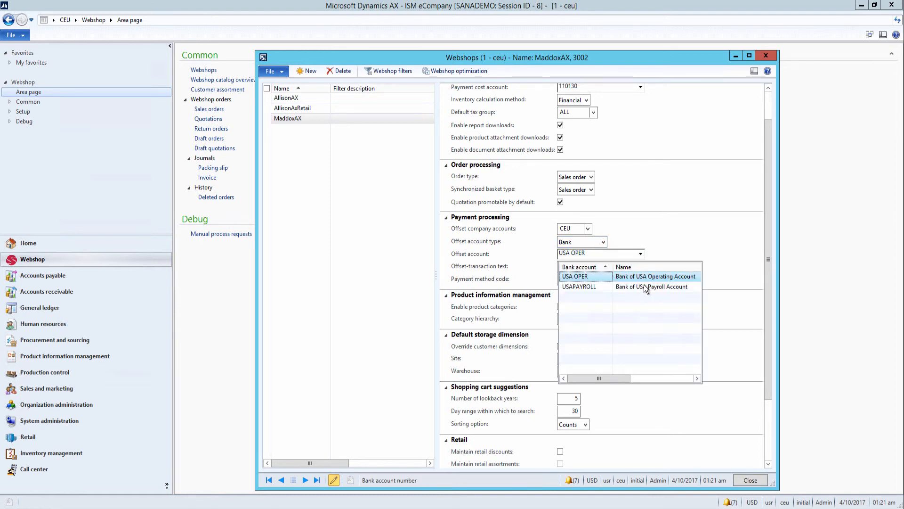
left_click(666, 250)
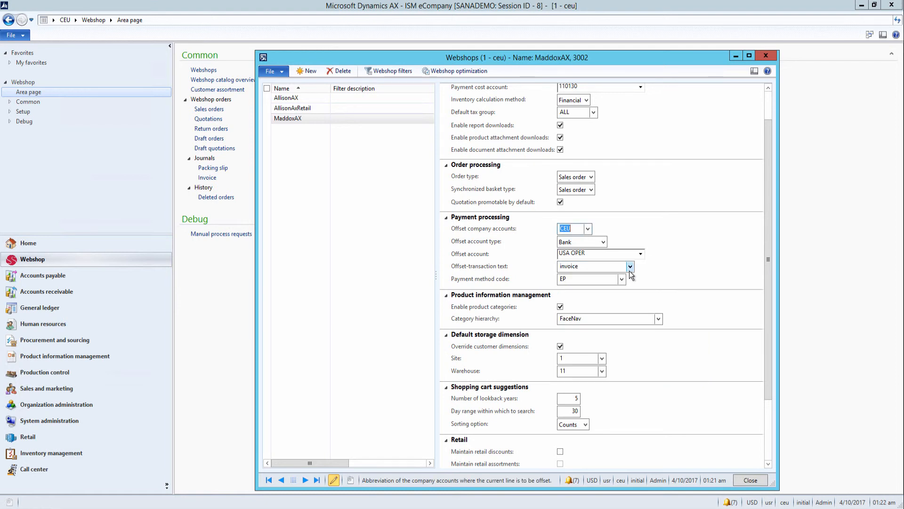
Examine the choices for the webshop's offset-transaction text and payment method code, and close the webshop setup.
left_click(629, 270)
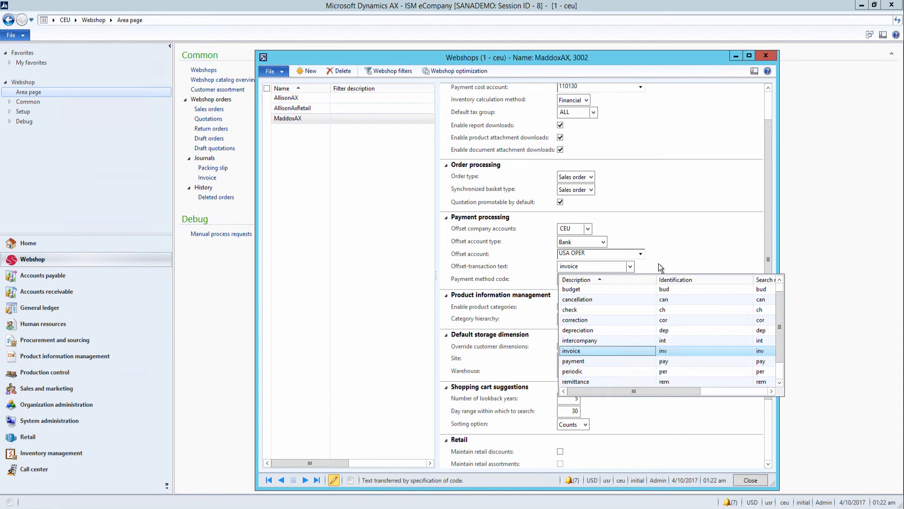
left_click(658, 264)
left_click(622, 279)
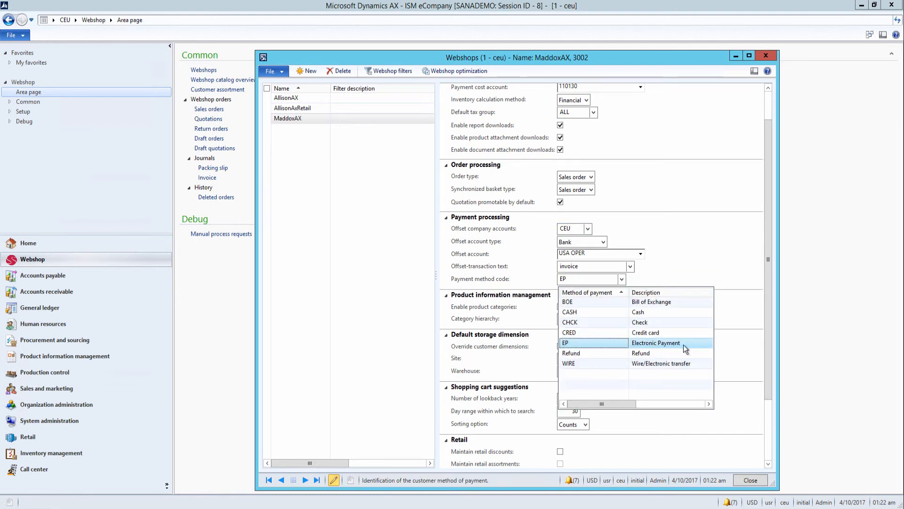
left_click(675, 278)
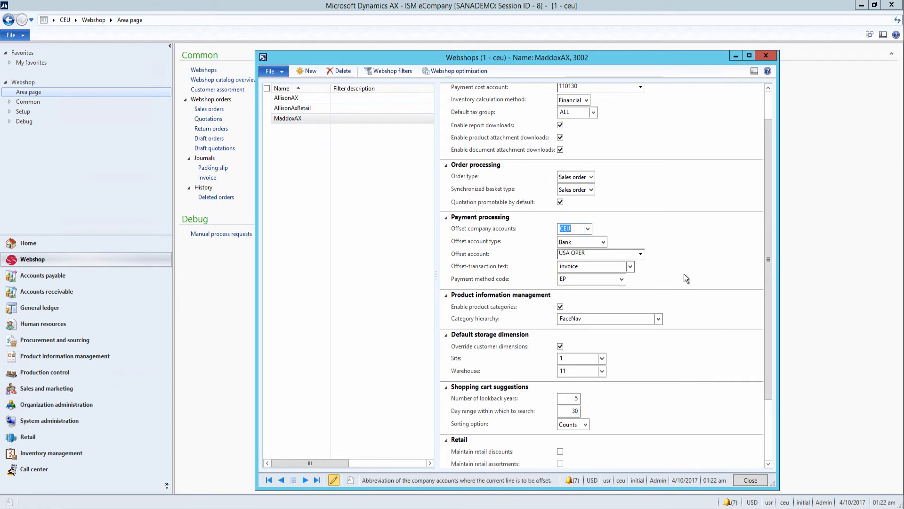
left_click(773, 60)
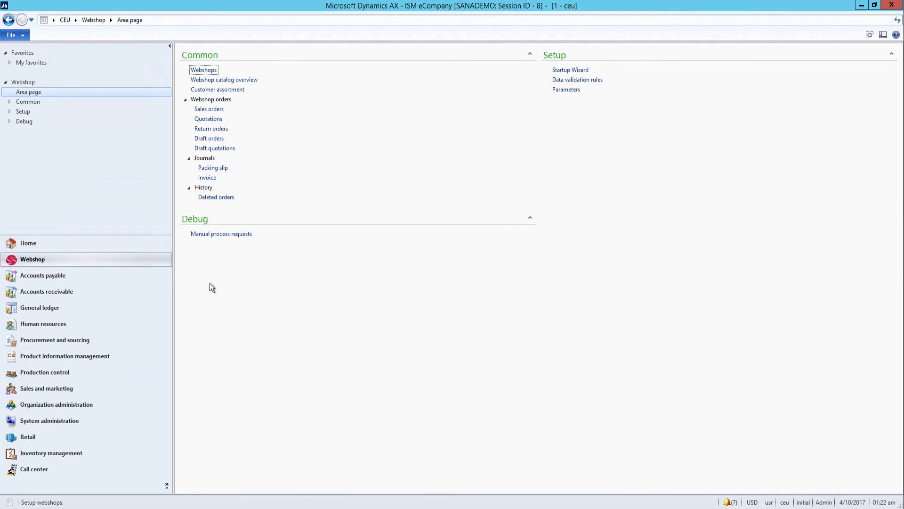
Open the lines of the last open accounts receivable payment journal and examine the general offset account details of the first line.
left_click(73, 292)
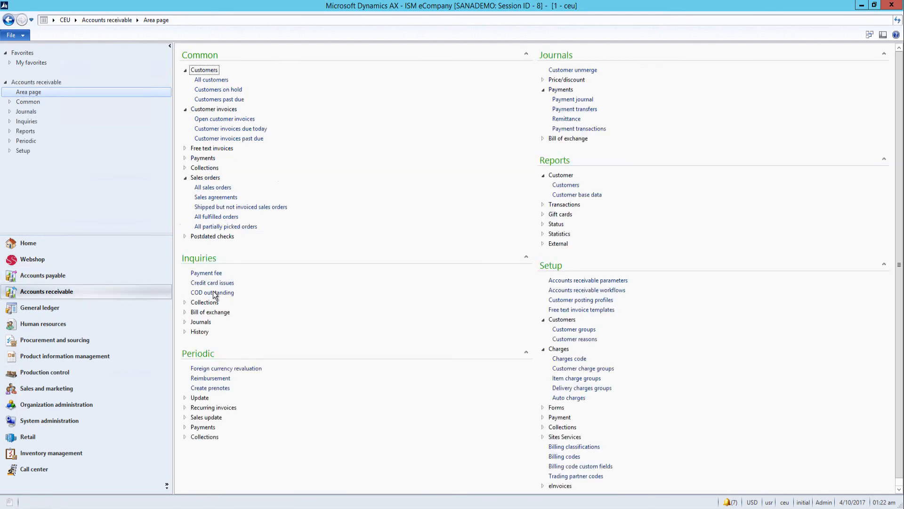
left_click(572, 100)
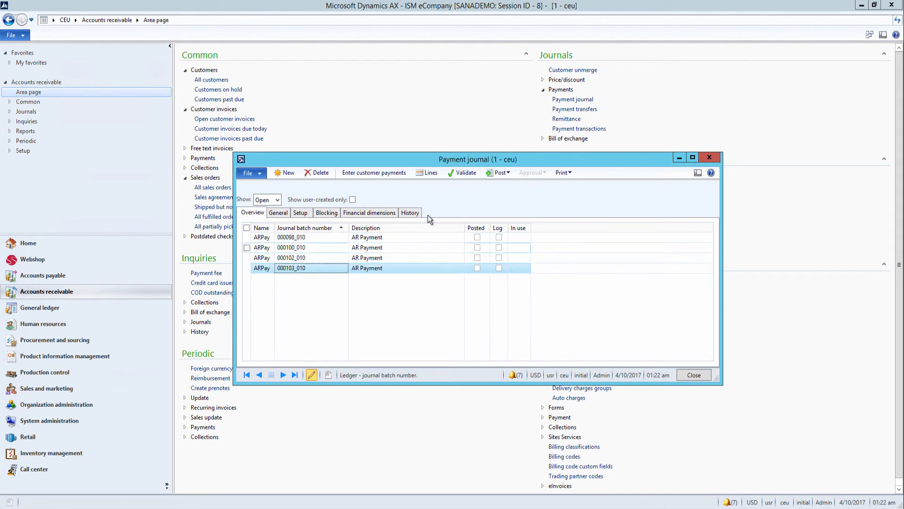
left_click(434, 172)
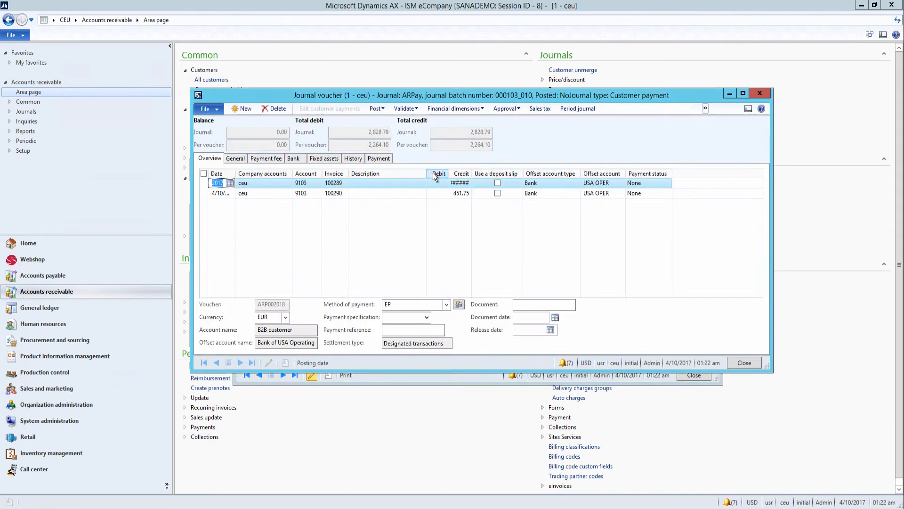
left_click(235, 159)
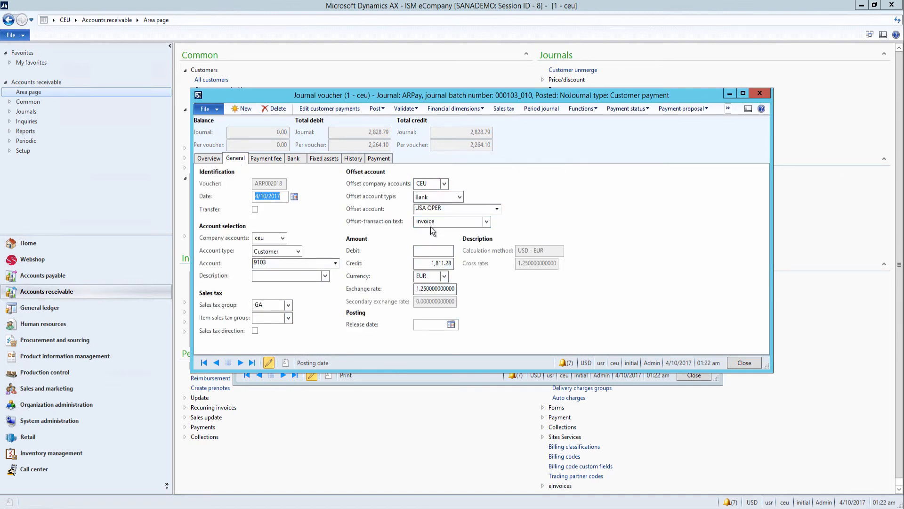
left_click(446, 210)
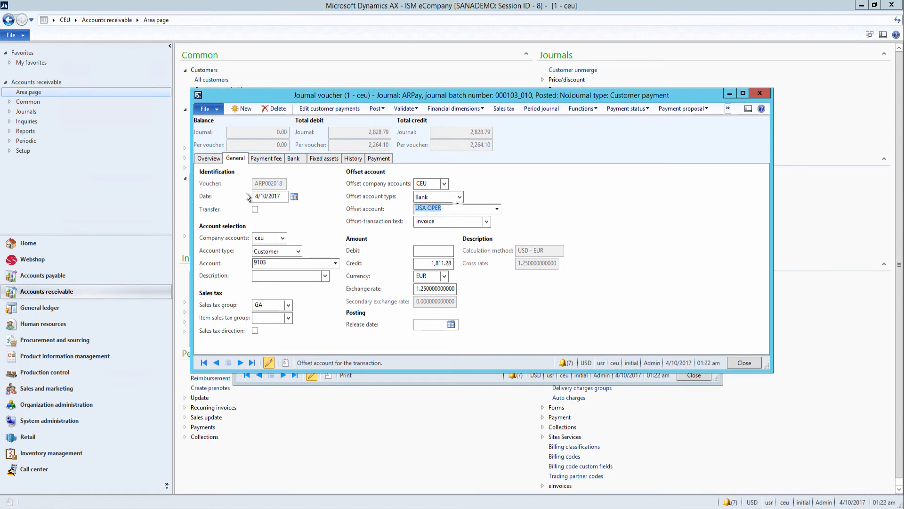
Return to the journal voucher overview and examine the invoices linked to the two payment lines.
left_click(209, 158)
left_click(264, 183)
left_click(339, 182)
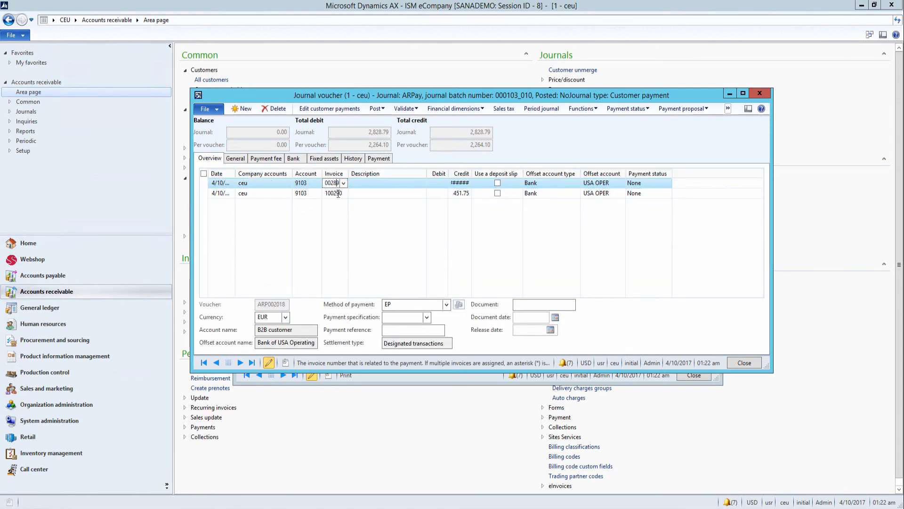
left_click(335, 193)
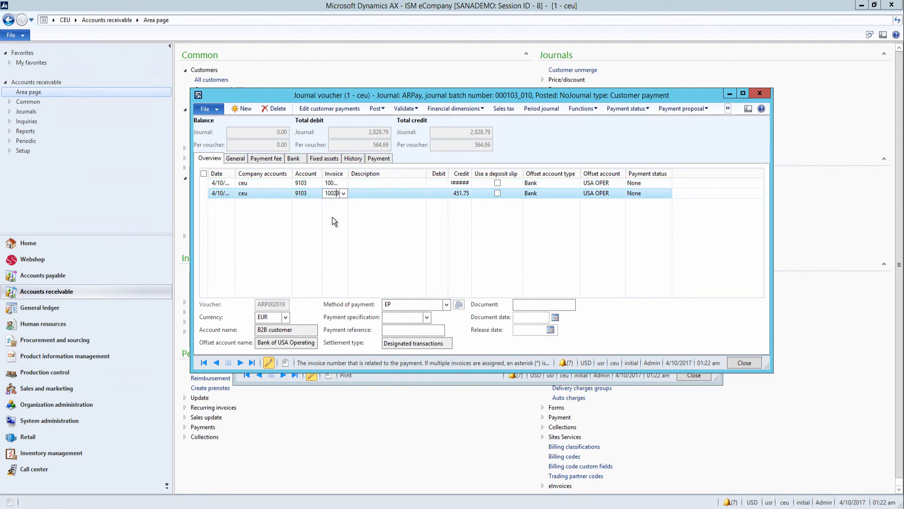
left_click(204, 182)
left_click(204, 193)
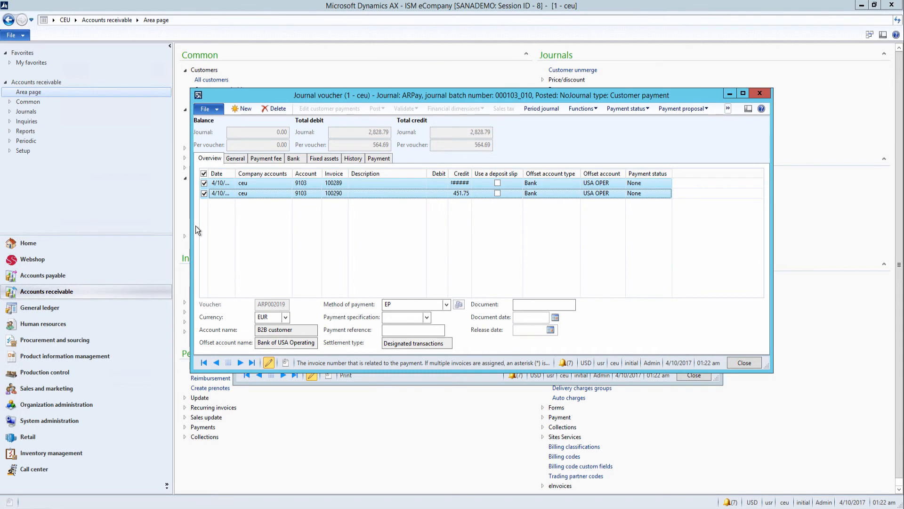
left_click(204, 193)
left_click(203, 182)
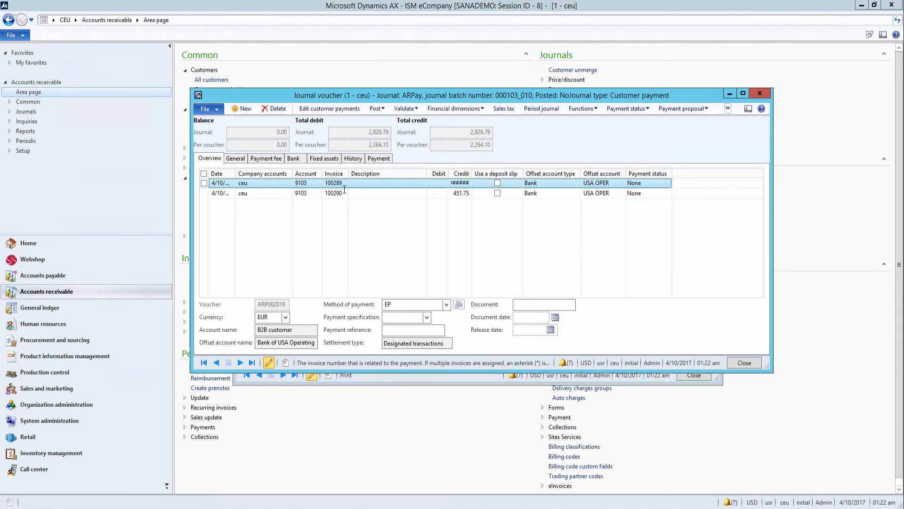
Examine the customer account on both payment lines, and close the journal voucher and the payment journal.
left_click(304, 183)
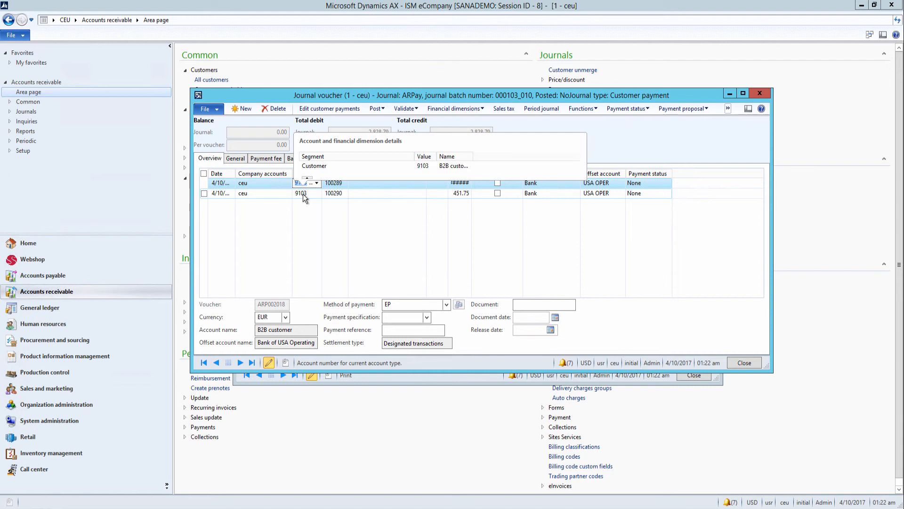
left_click(303, 194)
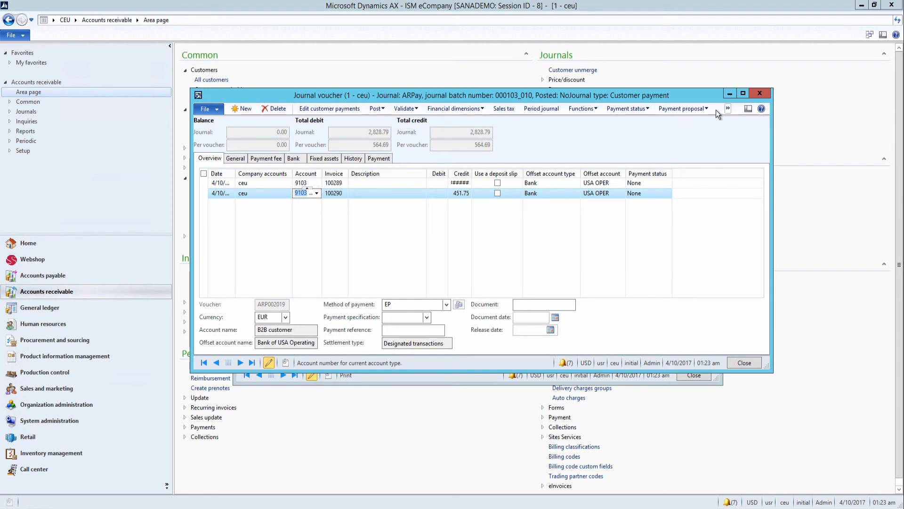
left_click(759, 92)
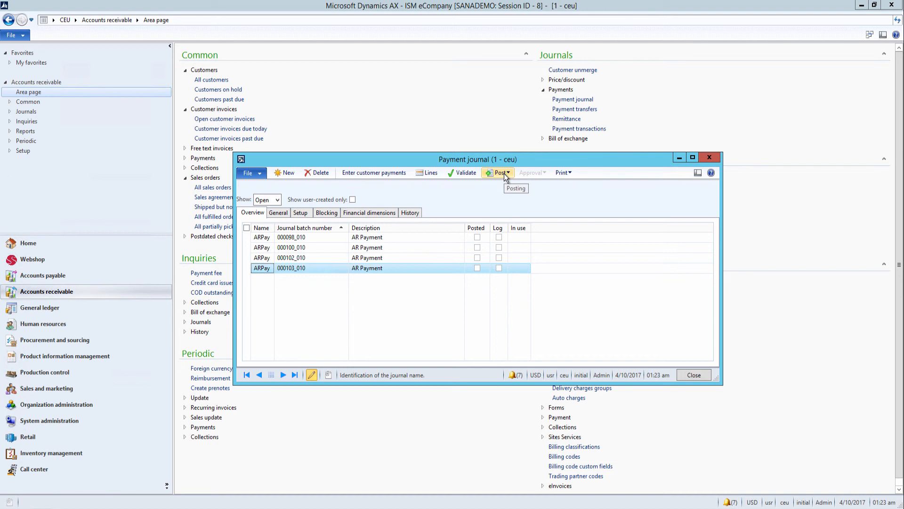
left_click(710, 158)
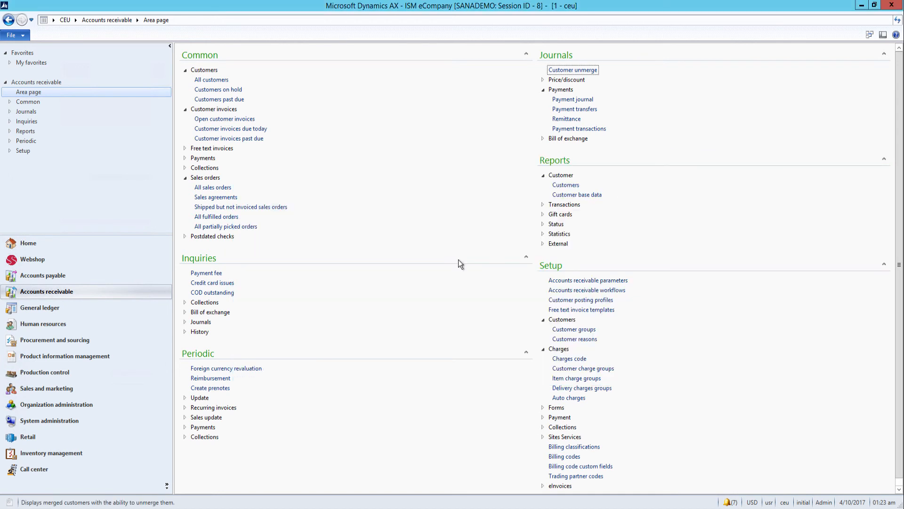
Open the Contoso Retail Chicago record from the list of all customers in Sales and marketing.
left_click(57, 389)
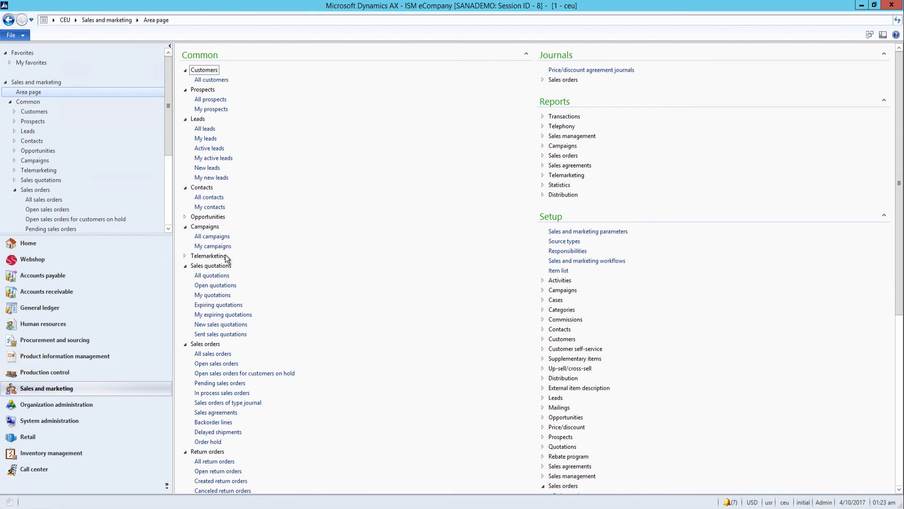
left_click(212, 80)
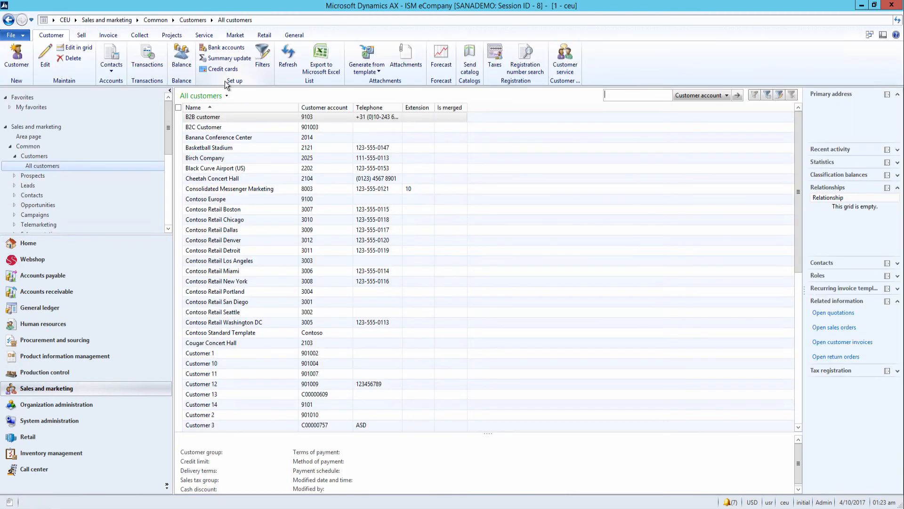
left_click(193, 222)
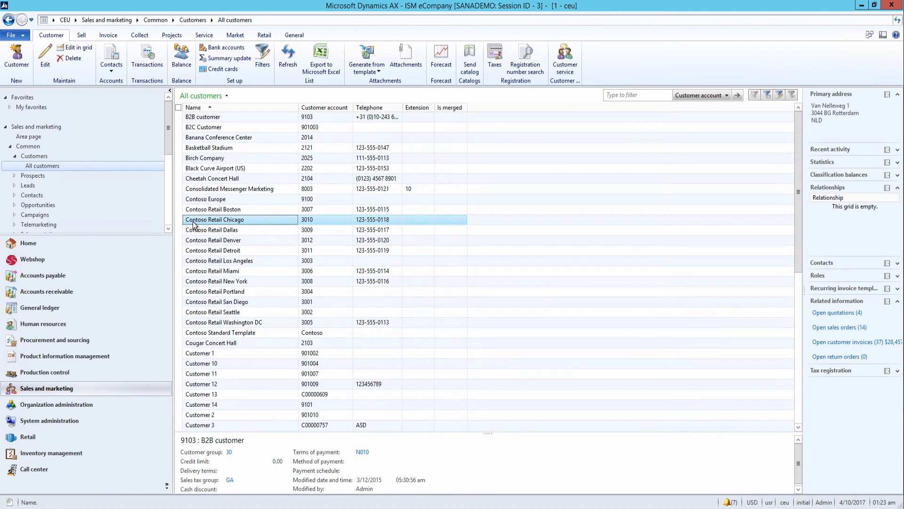
double_click(193, 224)
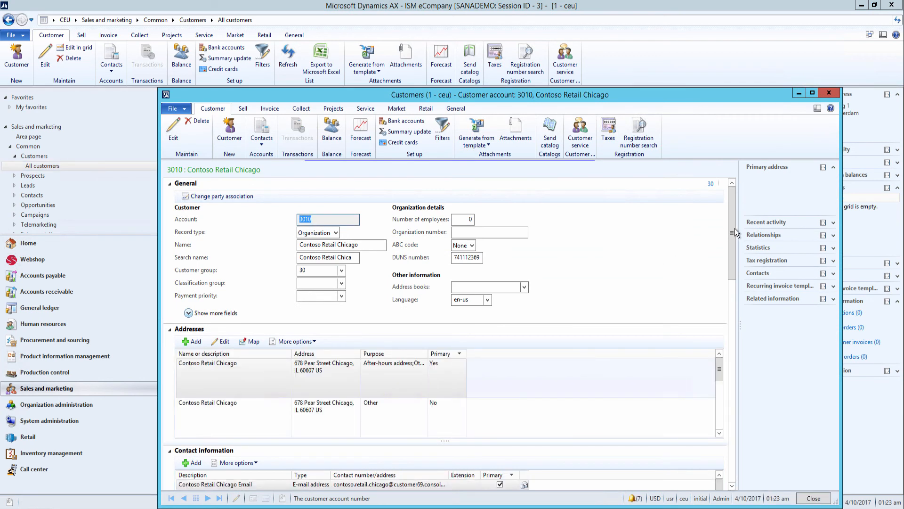
Expand the customer's payment defaults and examine the available terms of payment.
left_click_drag(734, 228, 725, 442)
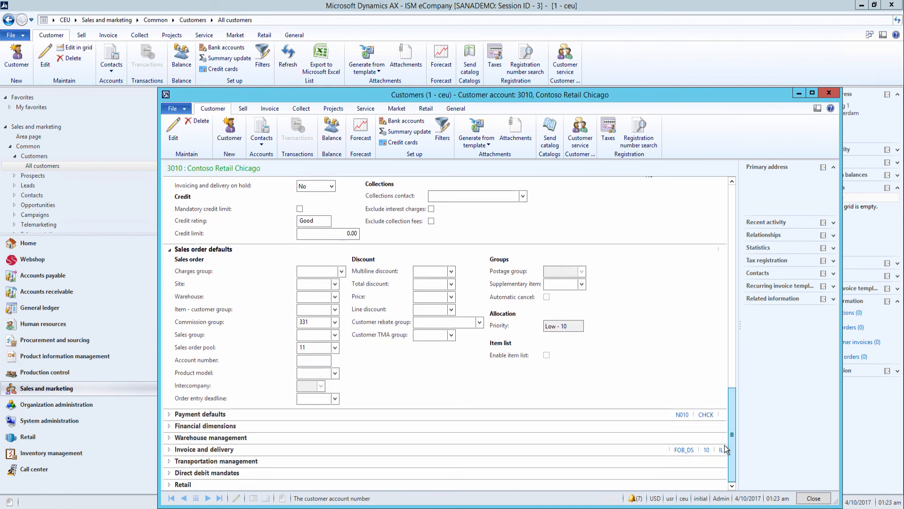
left_click(170, 414)
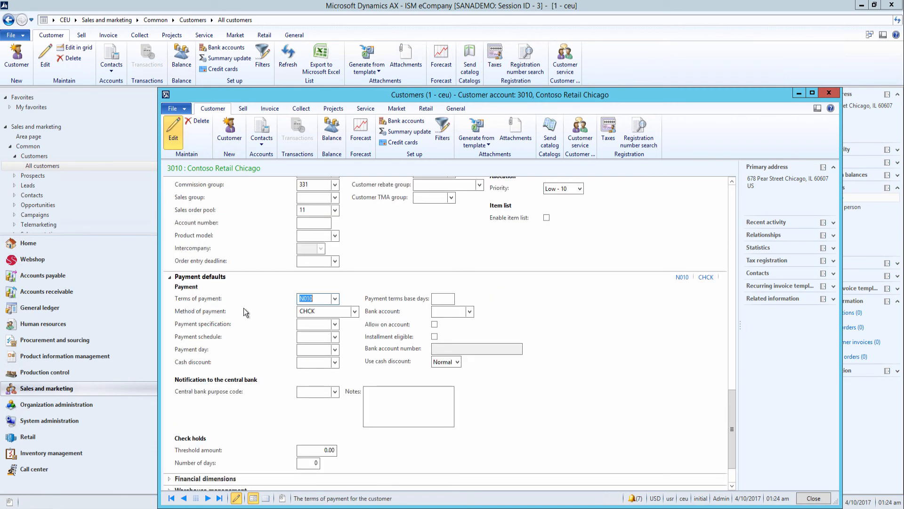
left_click(318, 298)
left_click(334, 299)
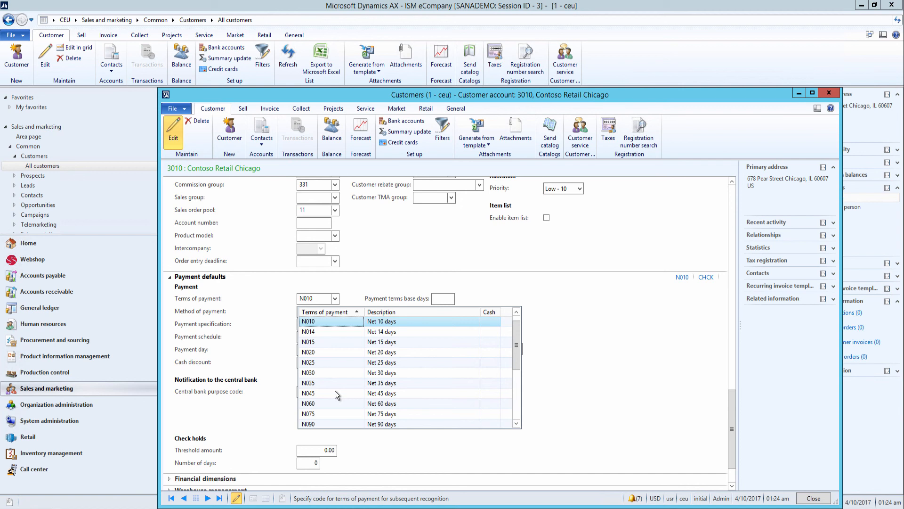
left_click(203, 304)
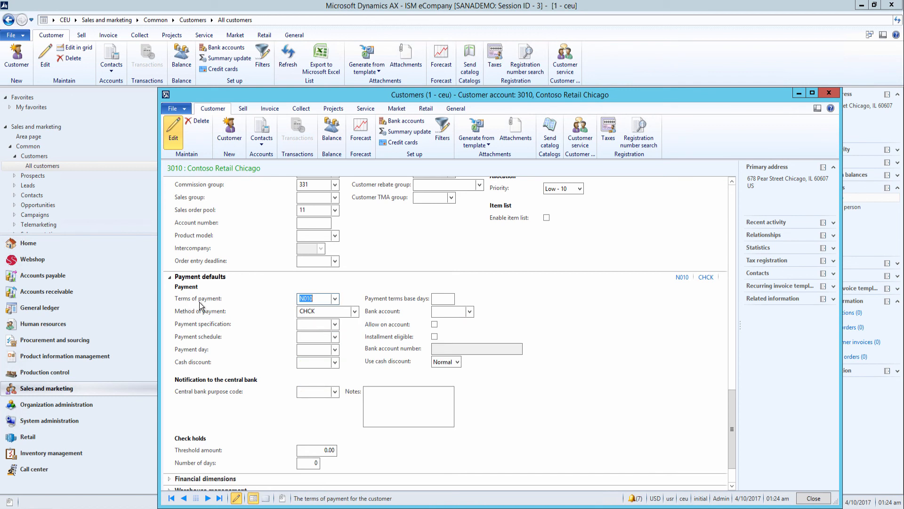